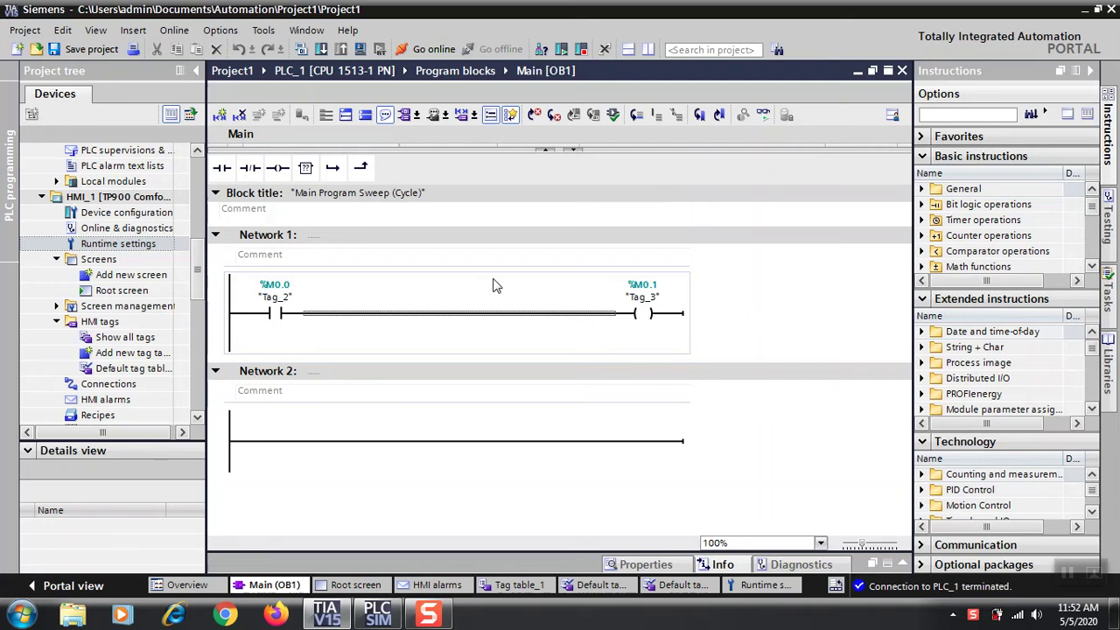
# Inspect the Network 2 rung in Main [OB1], then open HMI_1's default tag table.
pyautogui.click(488, 442)
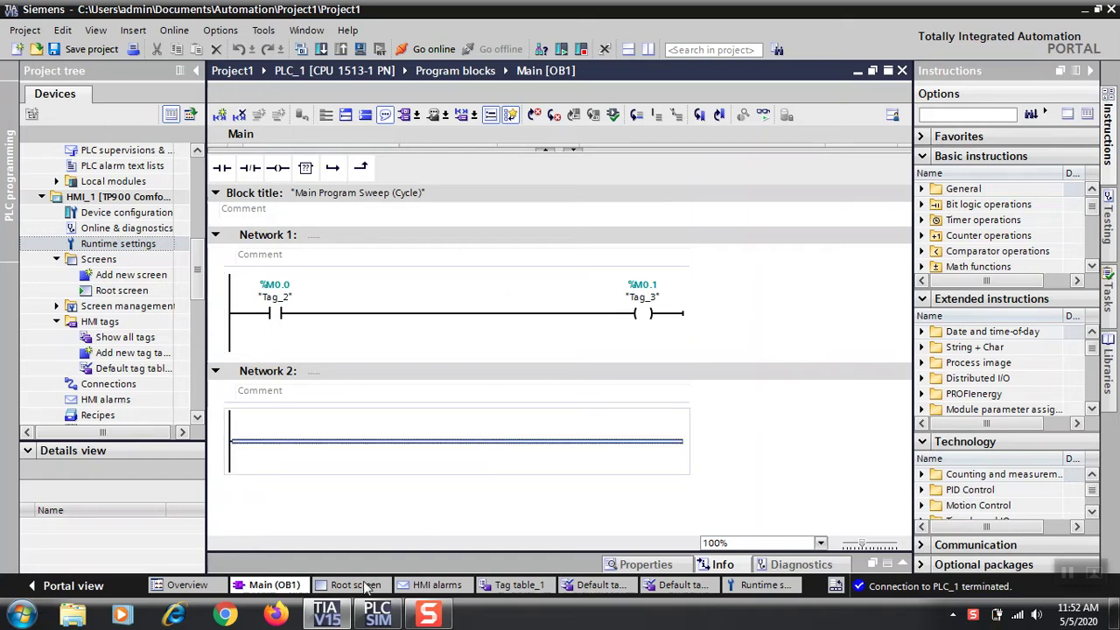
pyautogui.click(511, 432)
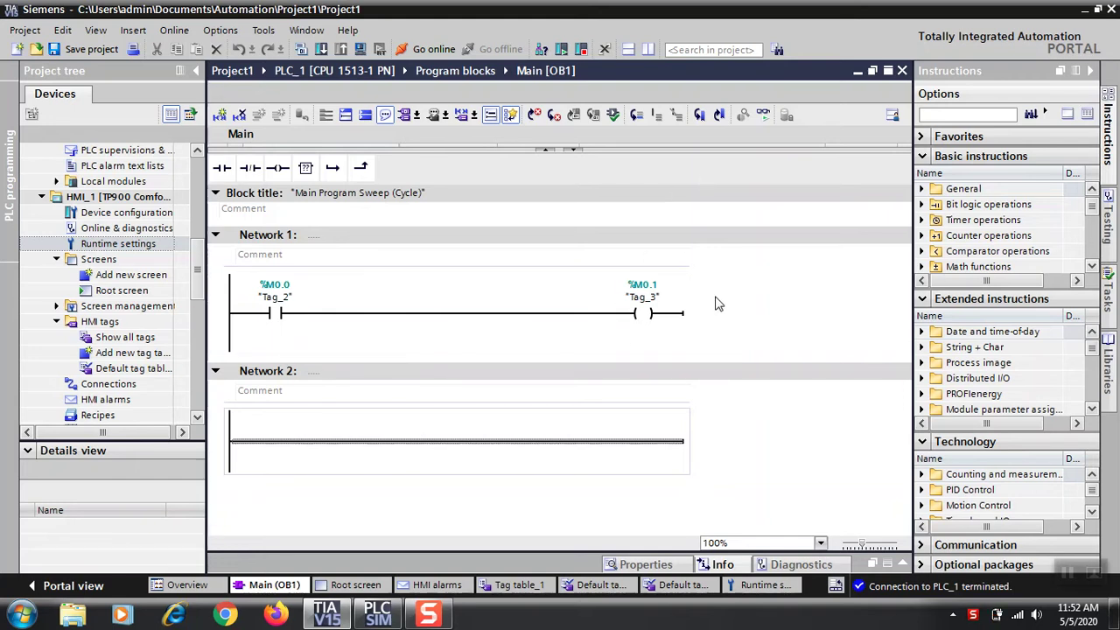
pyautogui.click(418, 316)
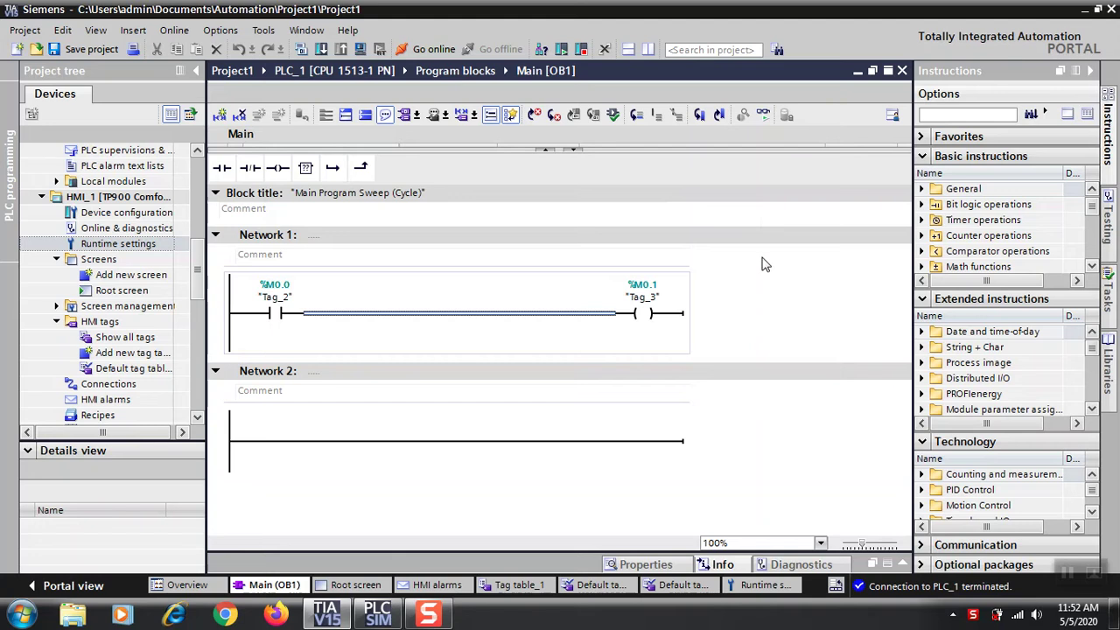
pyautogui.click(381, 477)
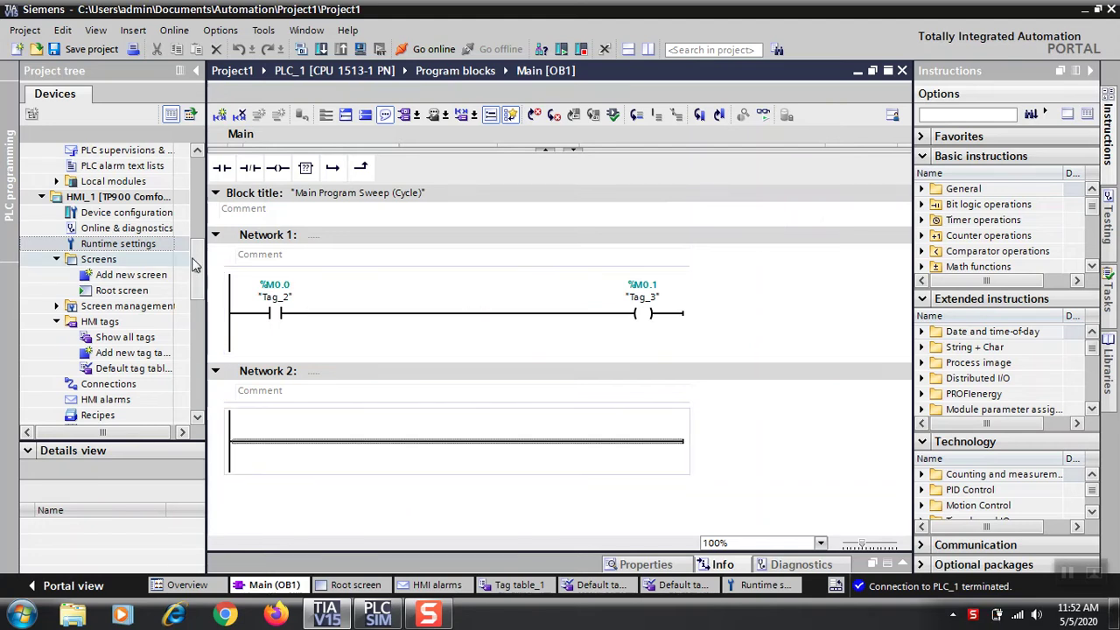
pyautogui.scroll(-3, 179, 271)
pyautogui.doubleClick(163, 259)
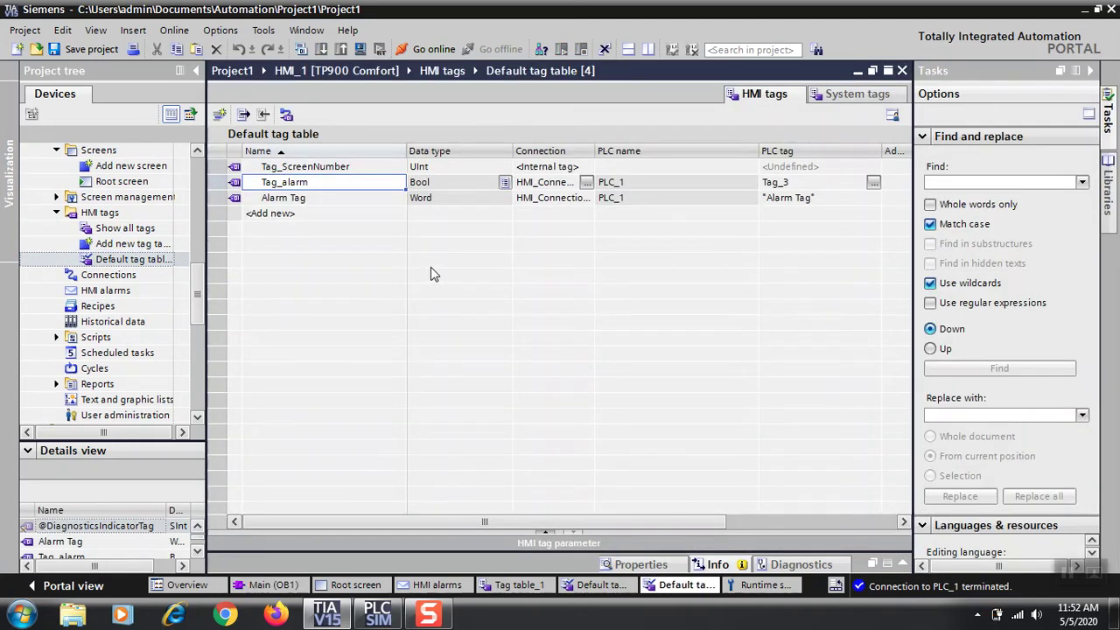
# Open Tag table_1, then the PLC default tag table, and select Alarm Tag (Word, %MW0).
pyautogui.moveTo(200, 292); pyautogui.dragTo(202, 167)
pyautogui.doubleClick(122, 383)
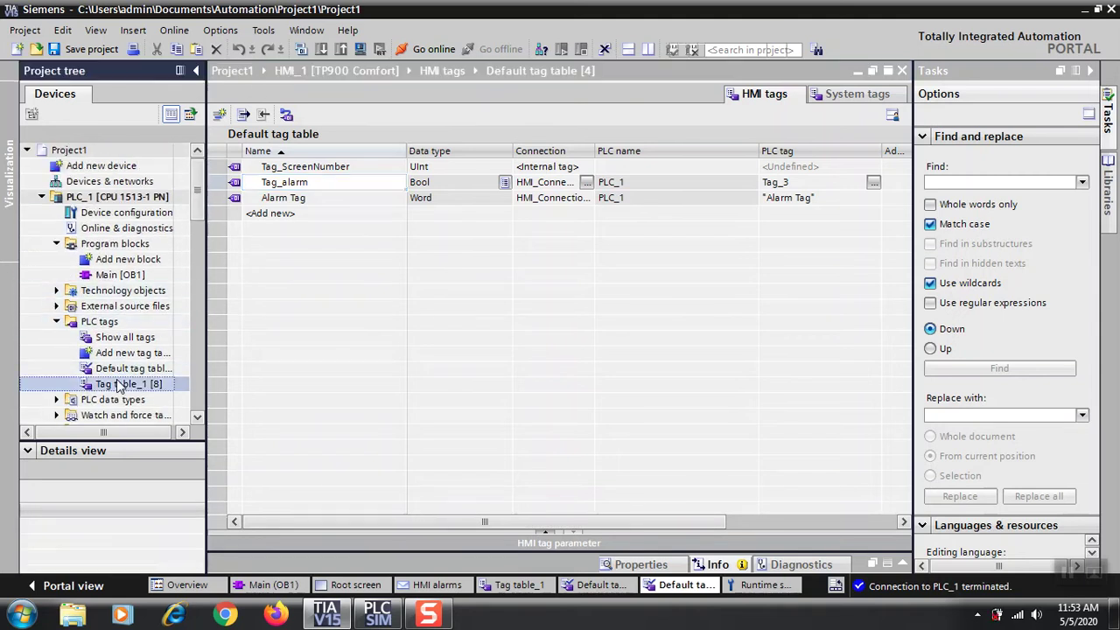
pyautogui.doubleClick(180, 369)
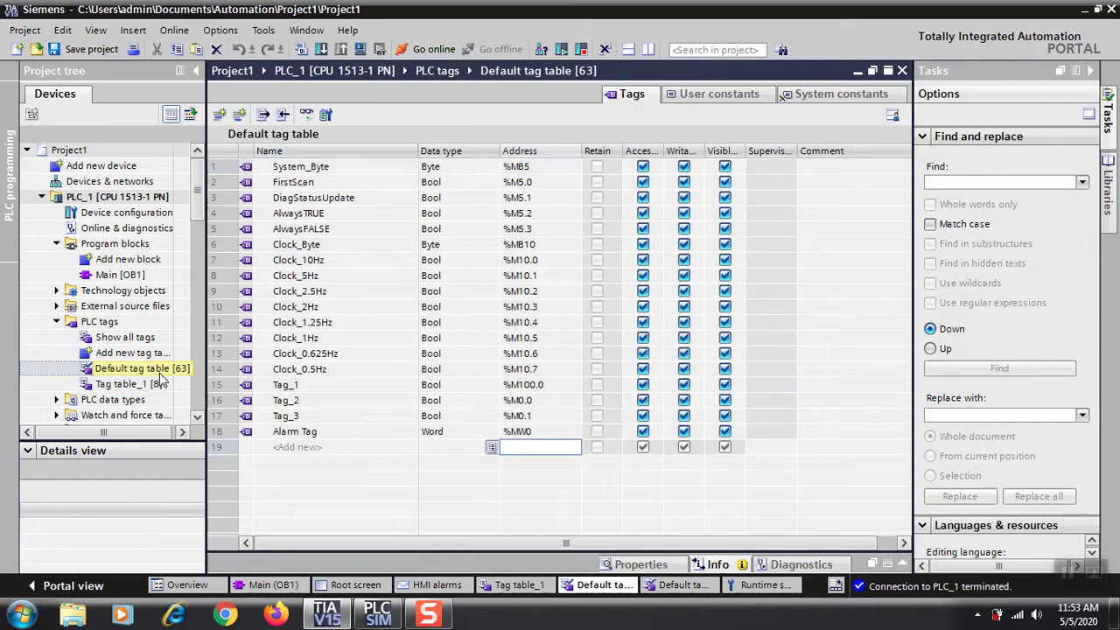
pyautogui.click(333, 437)
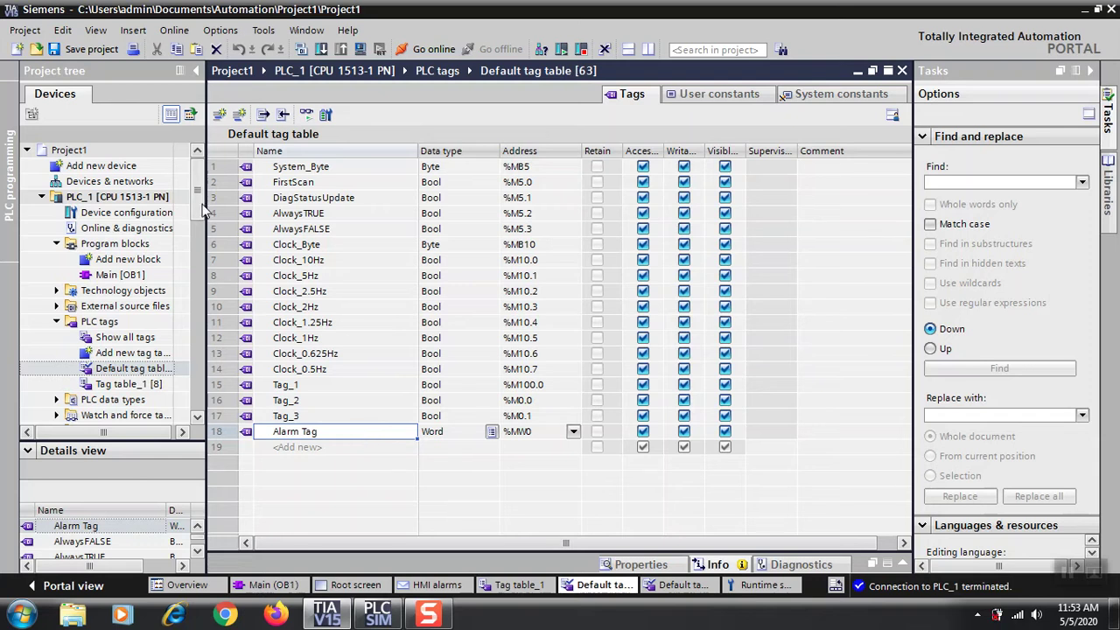
pyautogui.scroll(-10, 200, 216)
pyautogui.scroll(10, 196, 178)
pyautogui.click(101, 154)
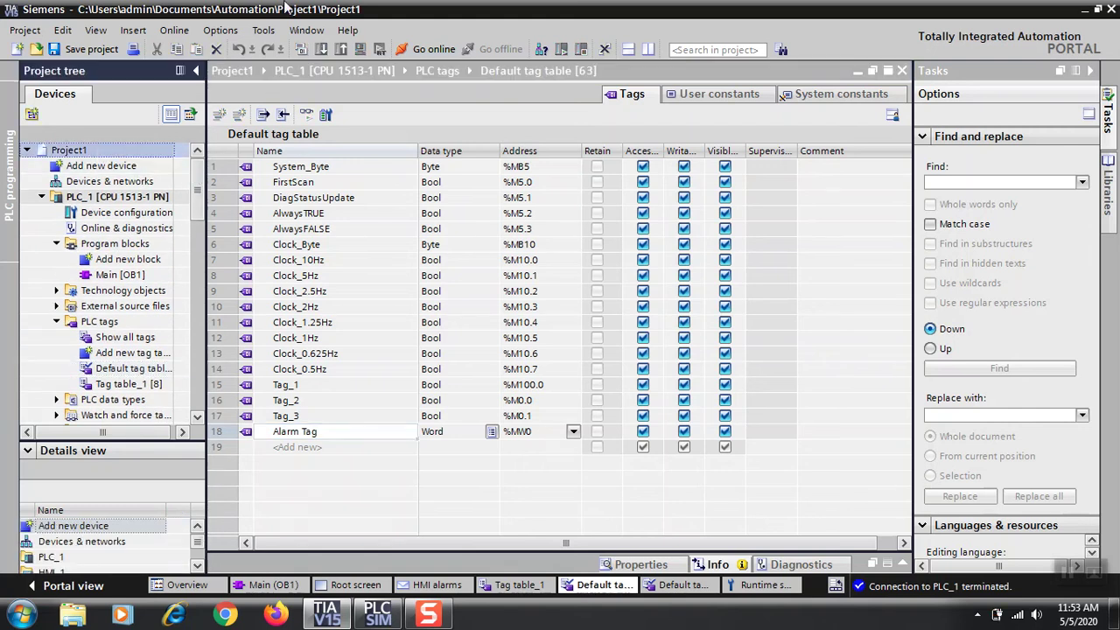
pyautogui.click(261, 32)
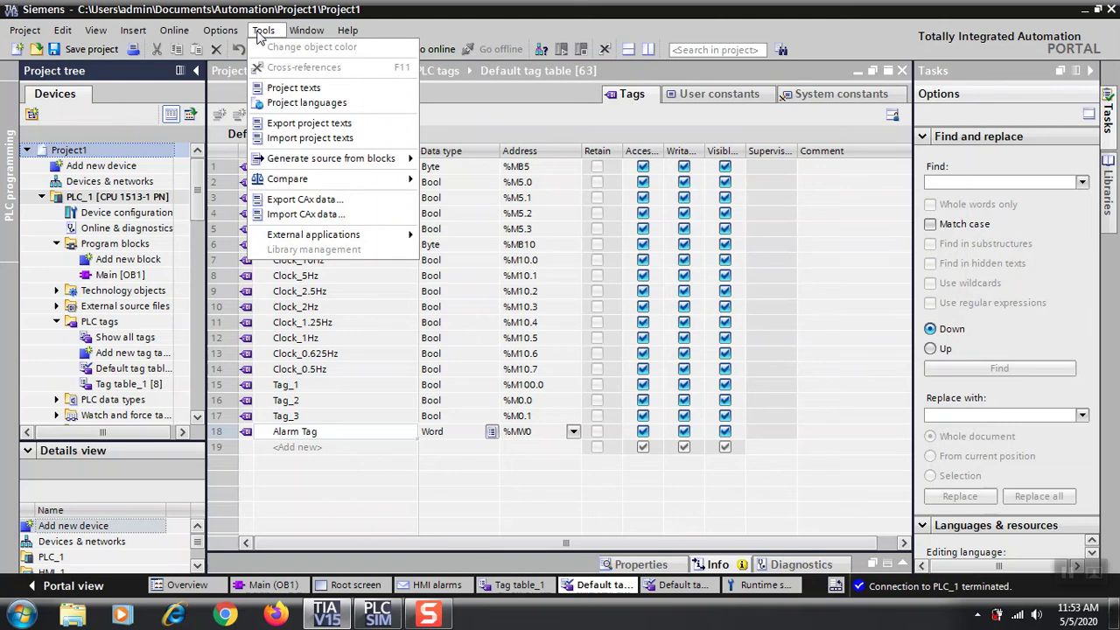
pyautogui.click(285, 103)
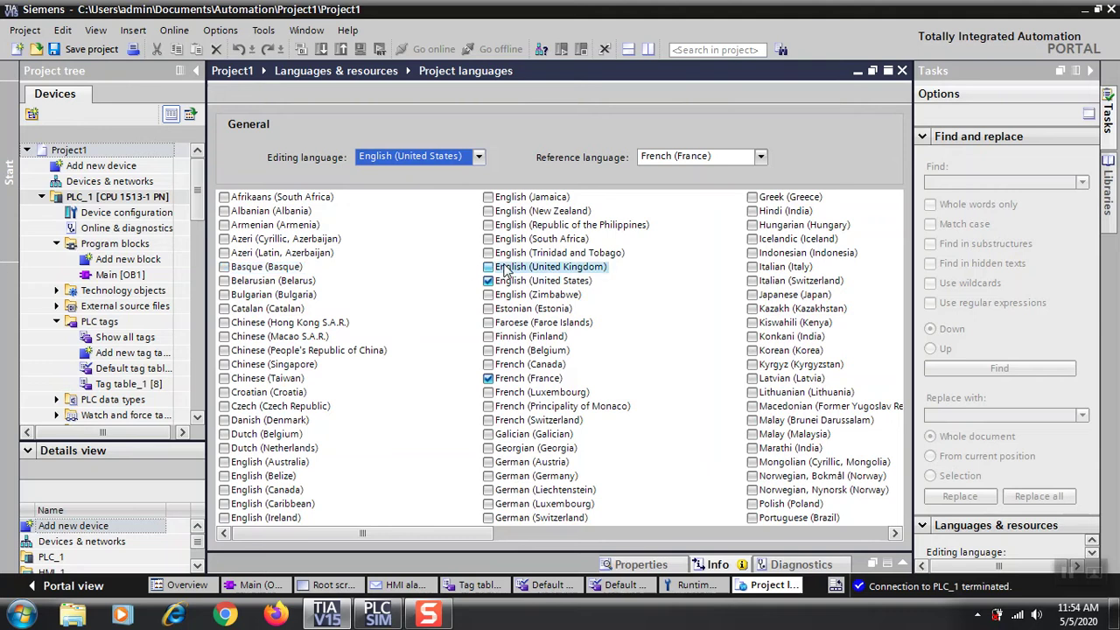
pyautogui.click(676, 161)
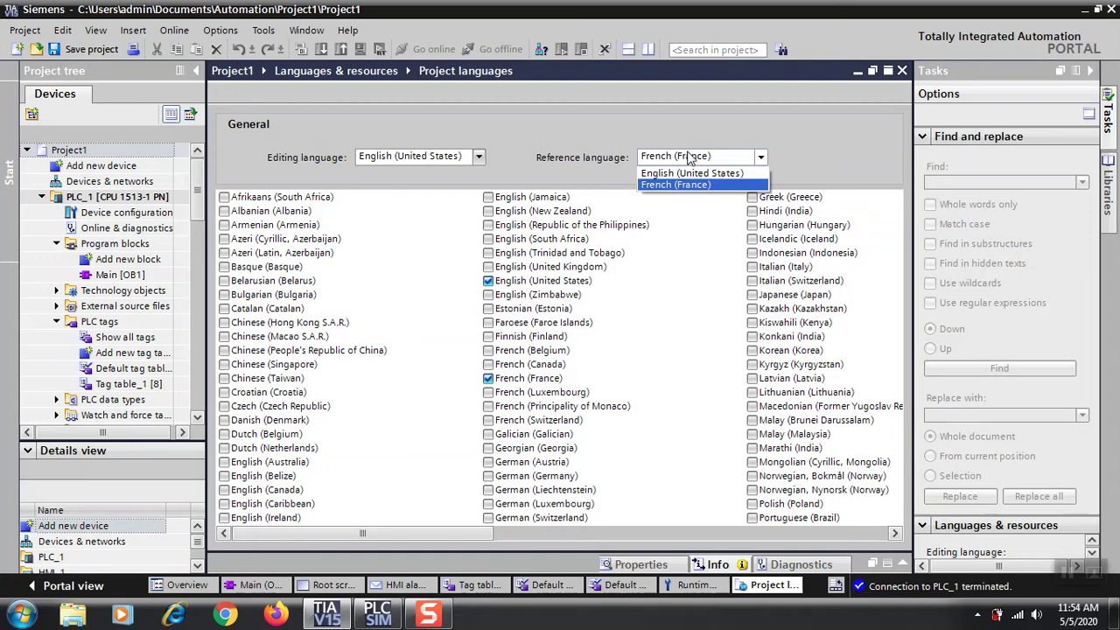
pyautogui.click(687, 152)
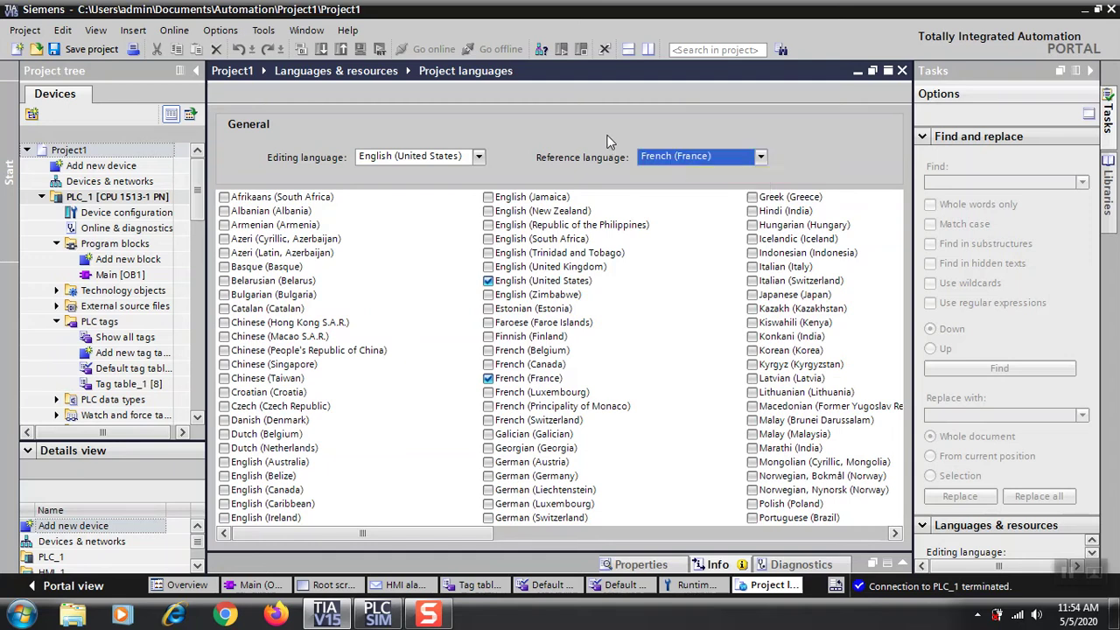
pyautogui.click(420, 159)
pyautogui.click(425, 163)
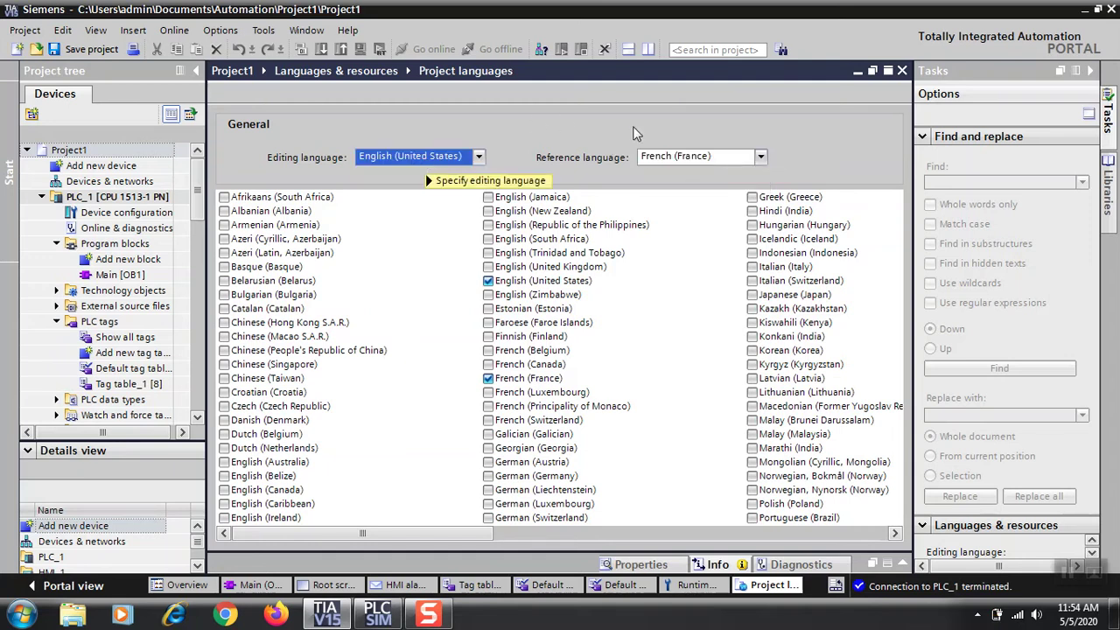
pyautogui.click(1091, 71)
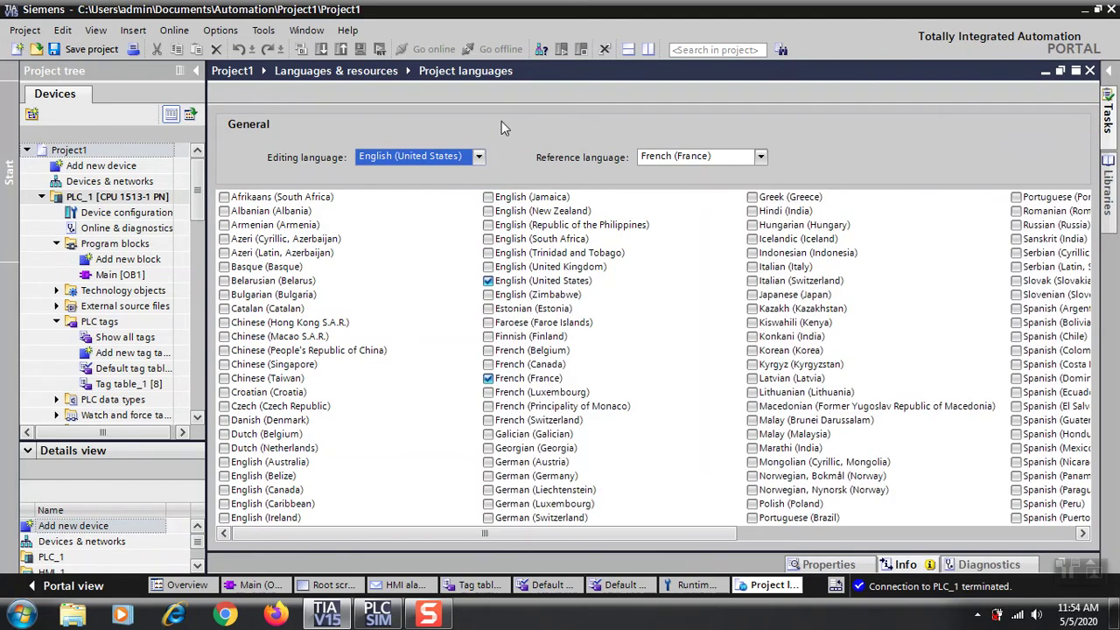
pyautogui.click(1089, 71)
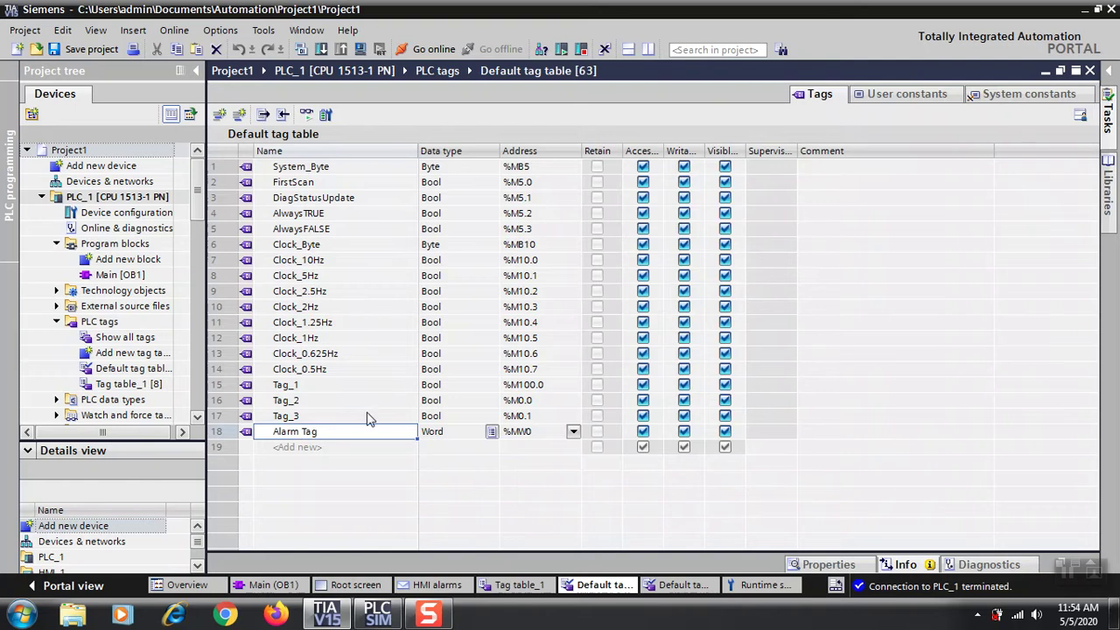
# Add an Alarm view from Toolbox Controls to the Root screen and drag it under the header.
pyautogui.click(361, 586)
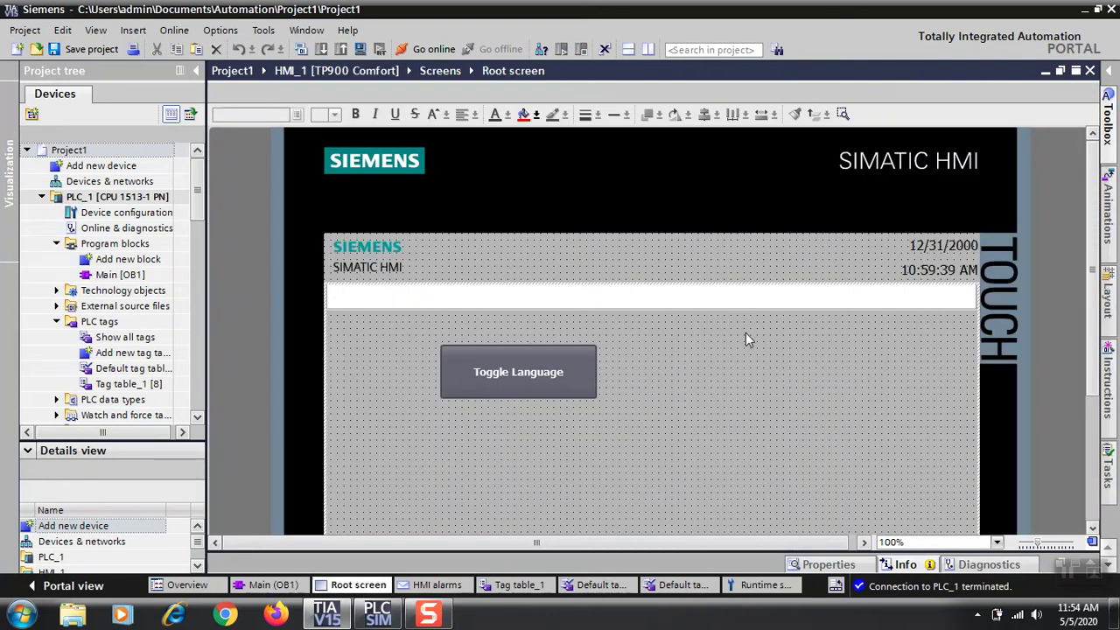
pyautogui.click(1108, 123)
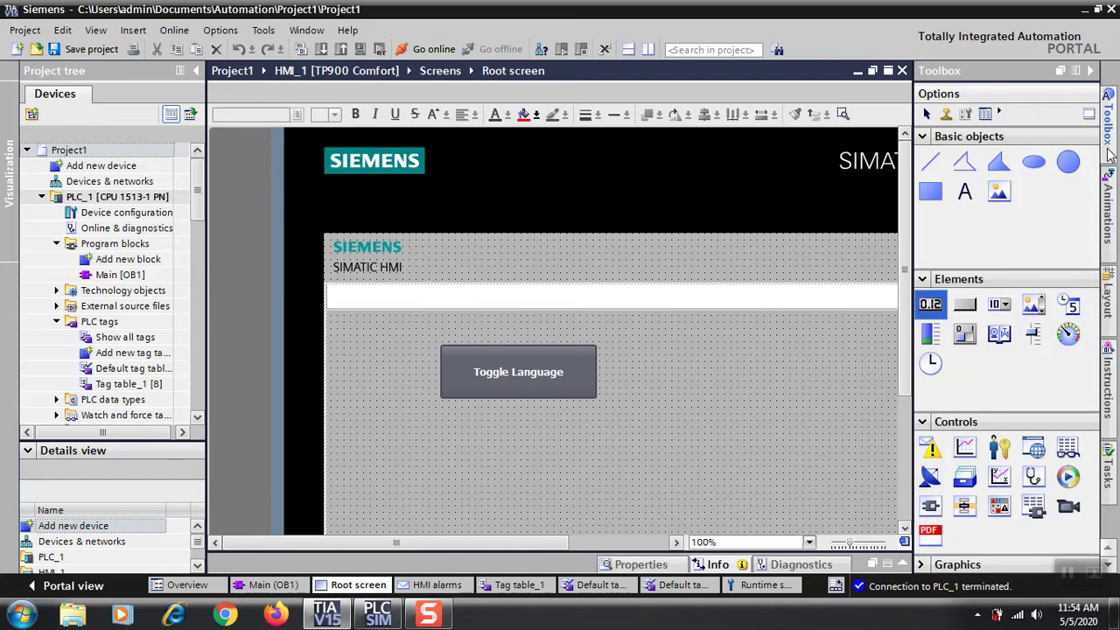
pyautogui.click(930, 447)
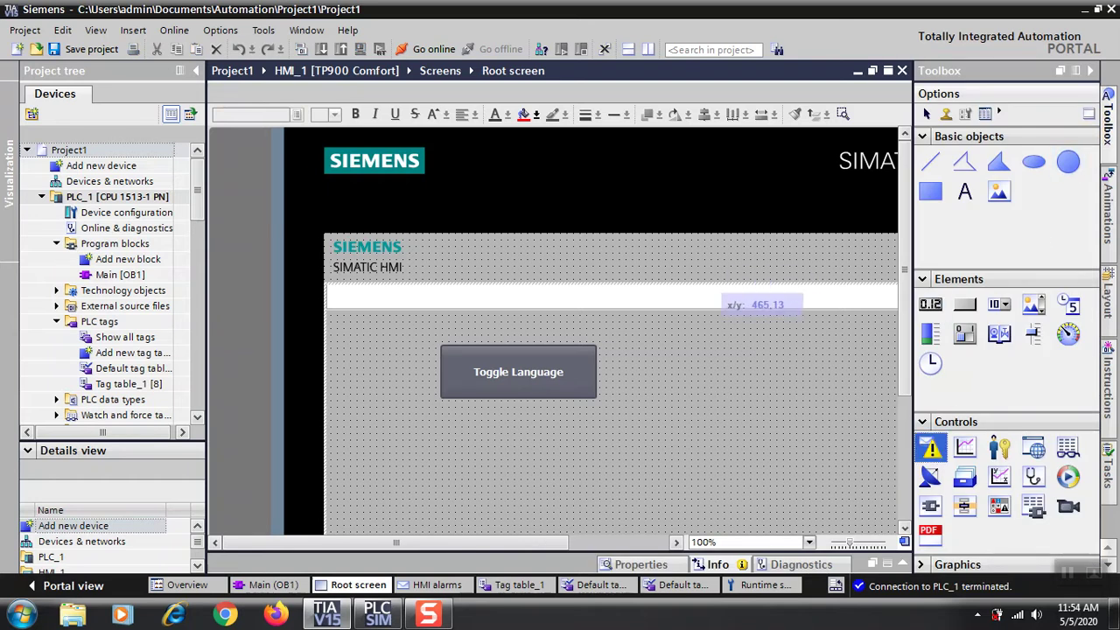
pyautogui.click(713, 300)
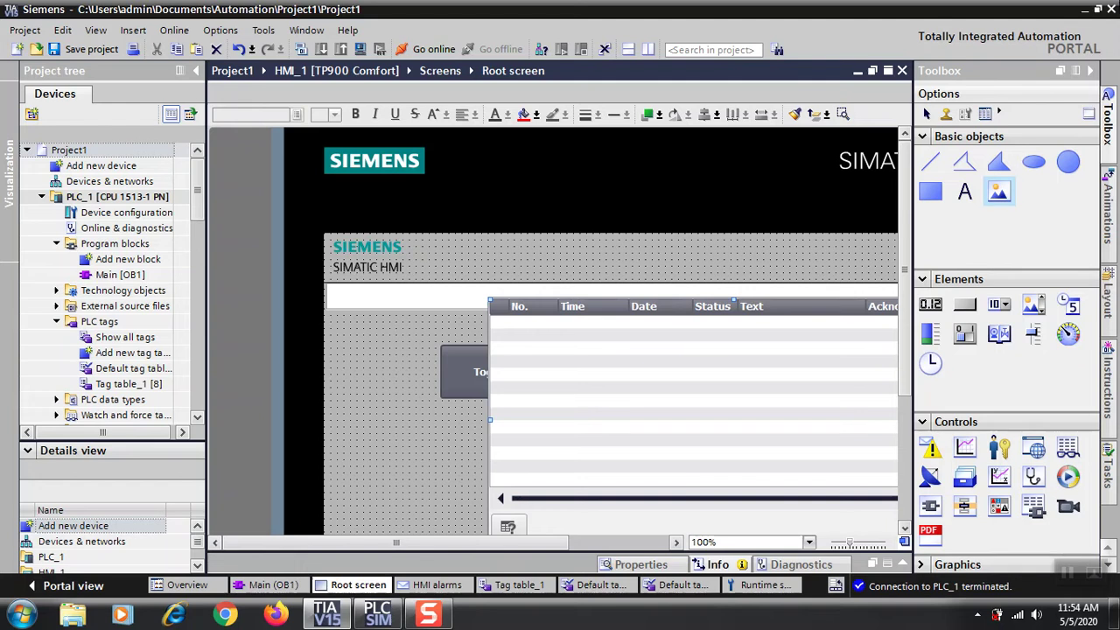
pyautogui.click(998, 192)
pyautogui.click(1089, 71)
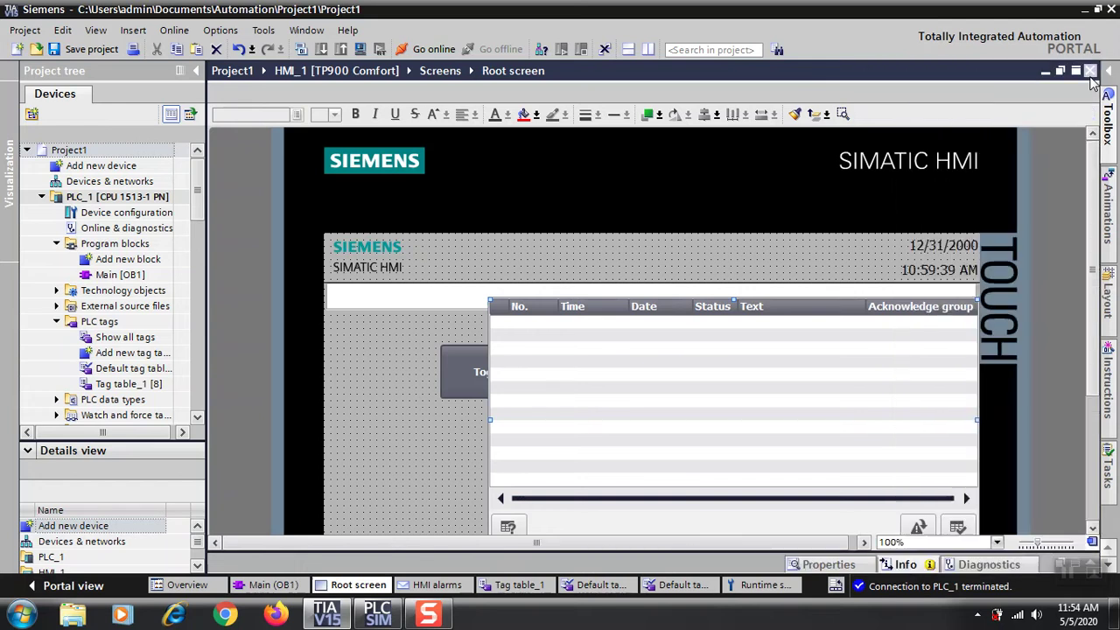
pyautogui.moveTo(650, 349); pyautogui.dragTo(513, 338)
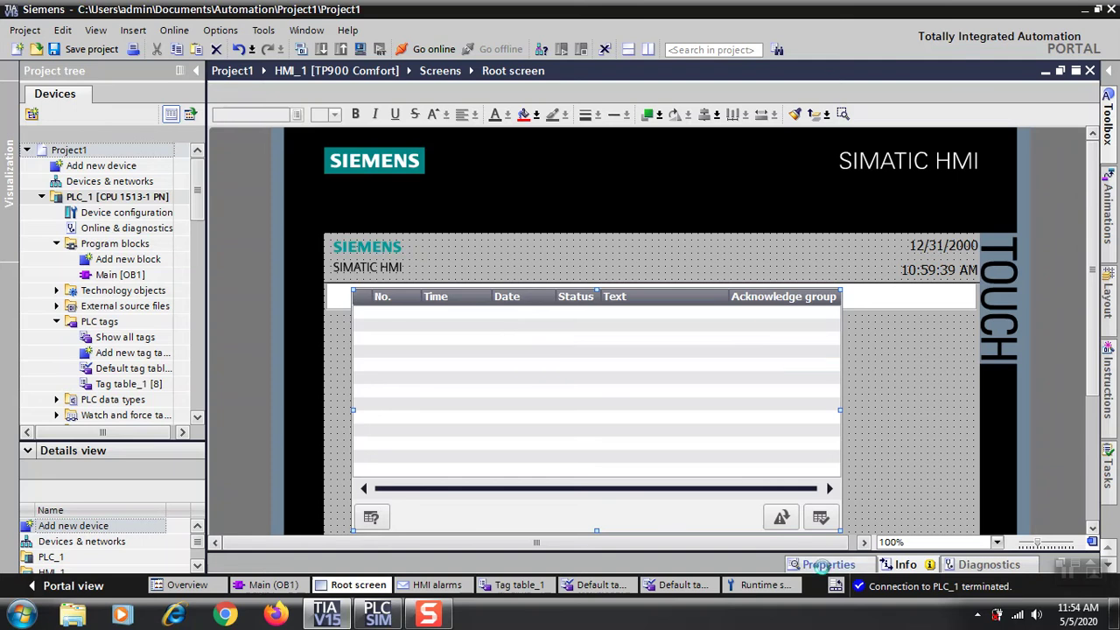
# Review the alarm view's General and Appearance properties.
pyautogui.click(822, 565)
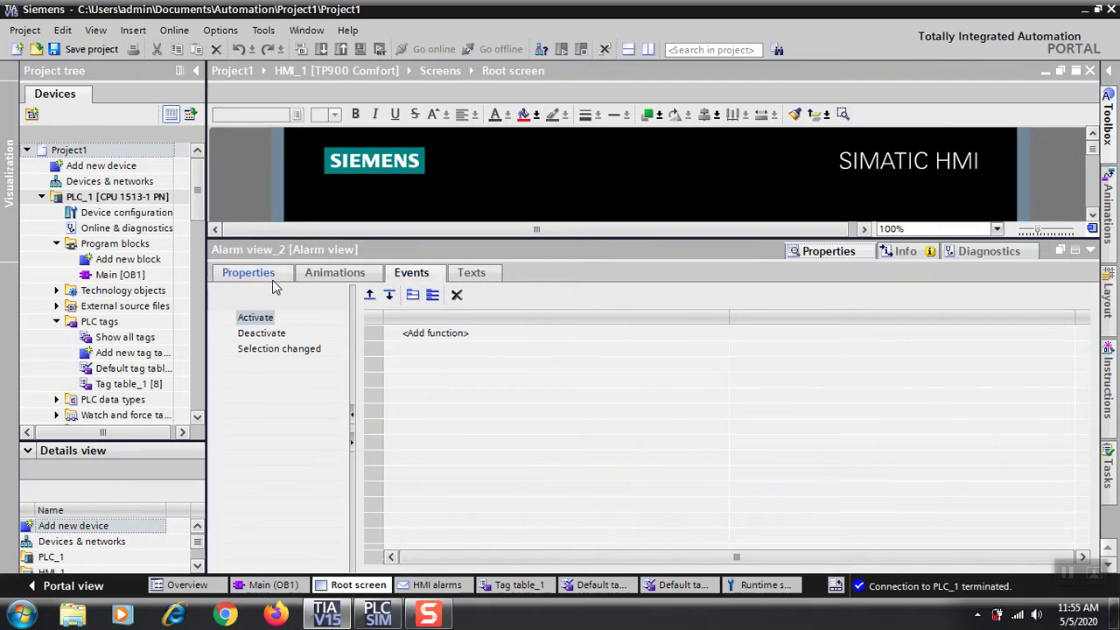
pyautogui.click(273, 280)
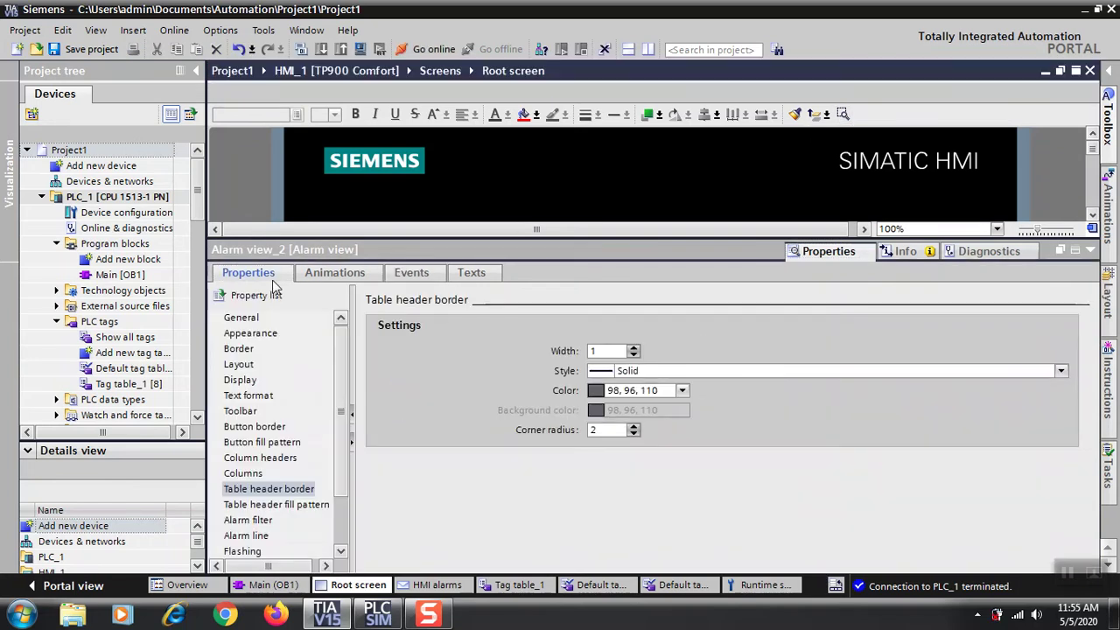
pyautogui.click(249, 320)
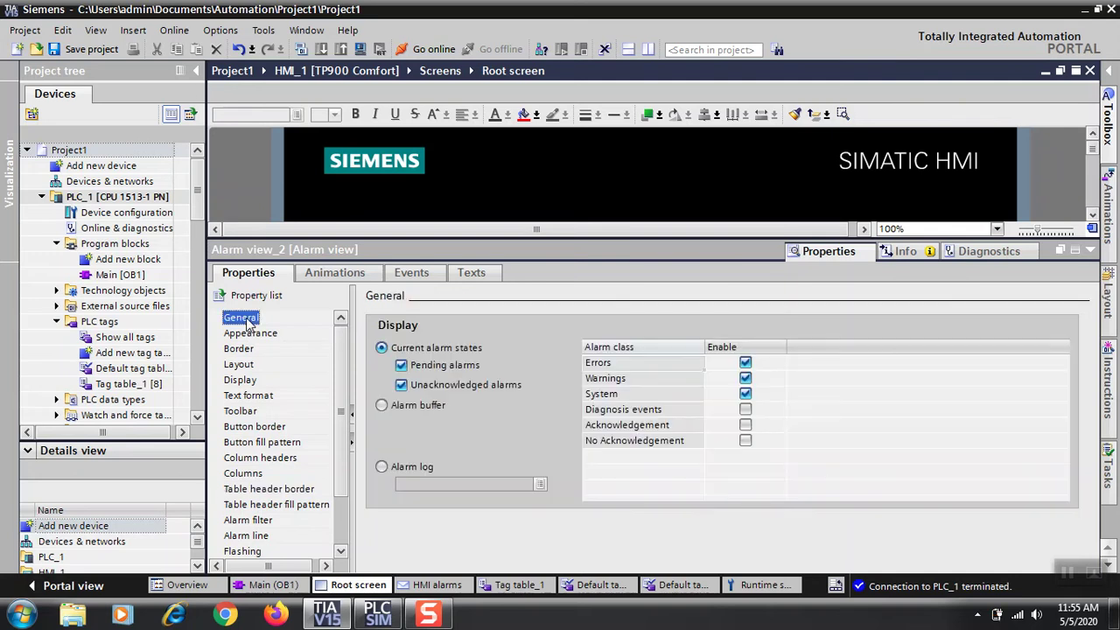
pyautogui.click(250, 336)
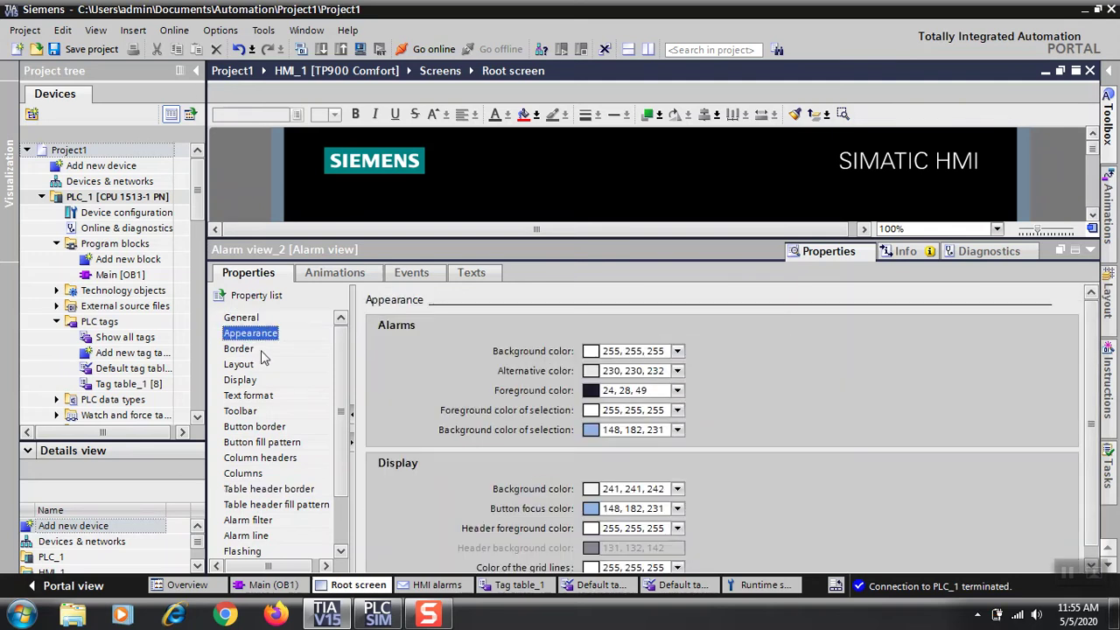
pyautogui.click(1090, 250)
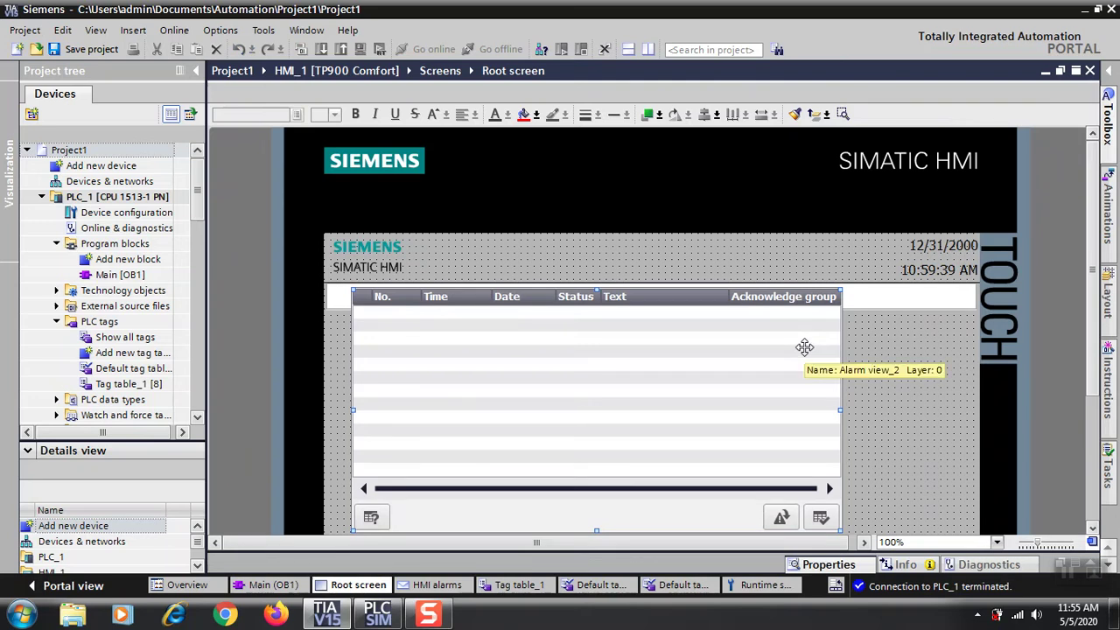
# Select Alarm view_2 and delete it from the Root screen.
pyautogui.click(892, 293)
pyautogui.click(794, 347)
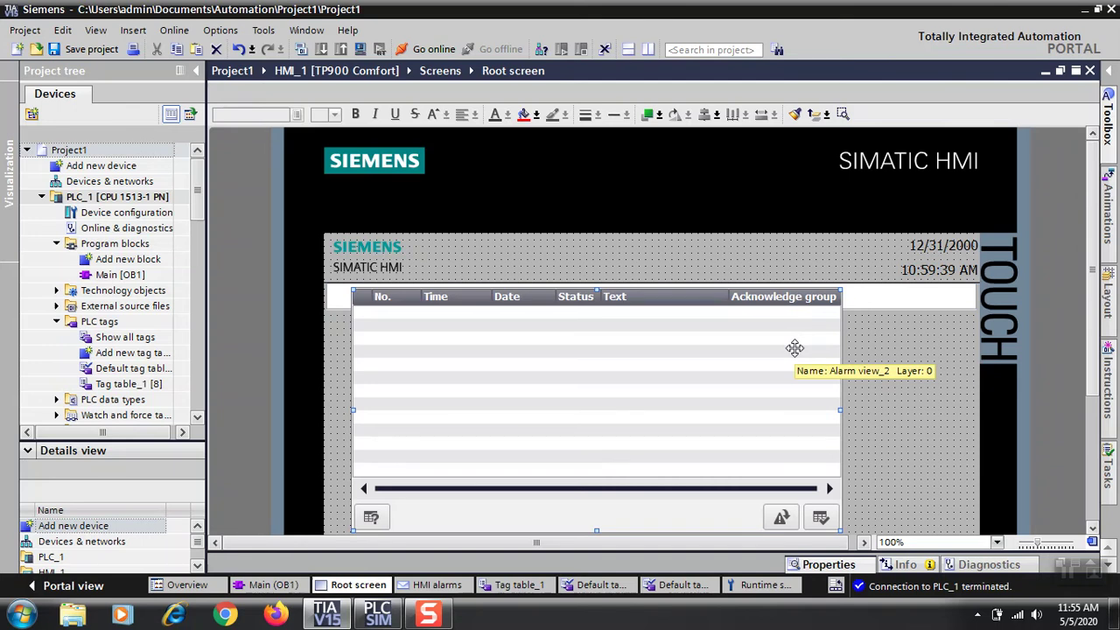
pyautogui.press('Delete')
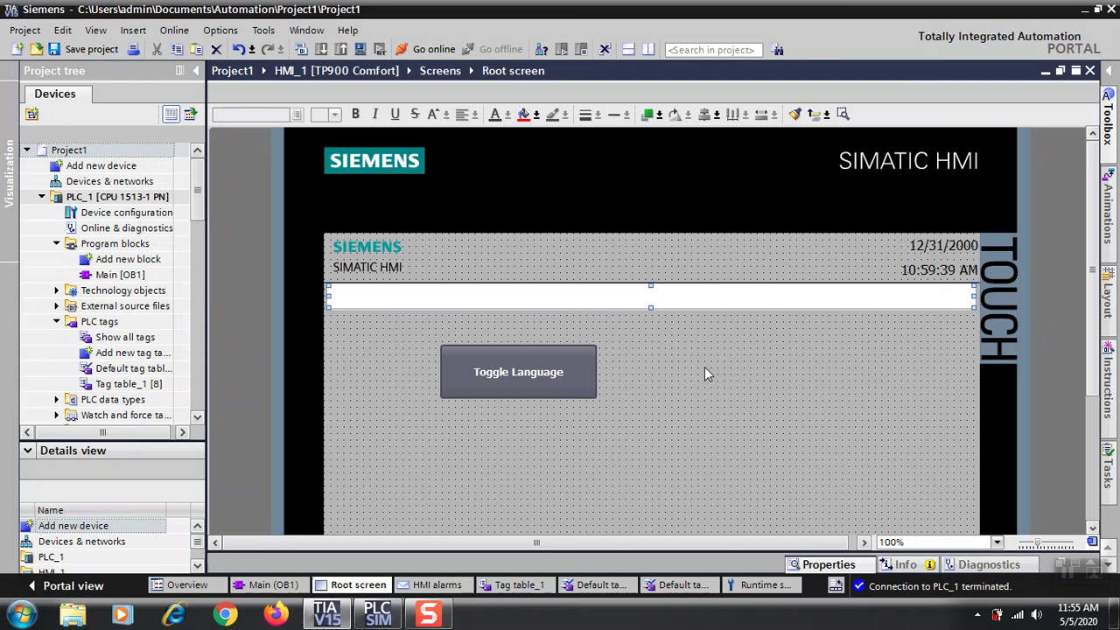
pyautogui.click(585, 357)
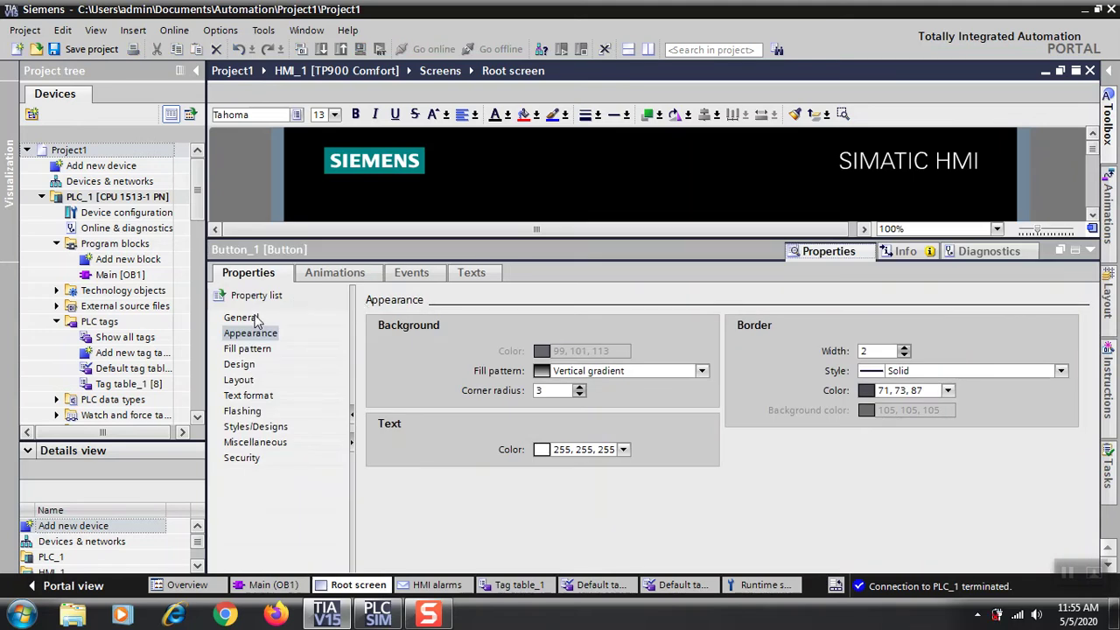
pyautogui.click(253, 318)
pyautogui.click(430, 275)
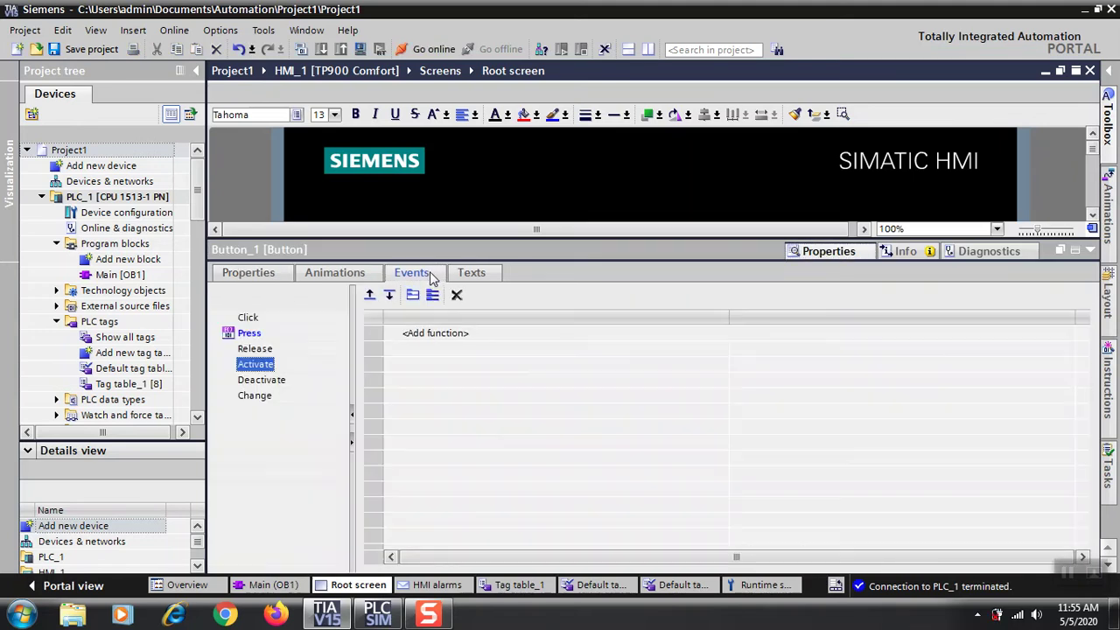
pyautogui.click(258, 337)
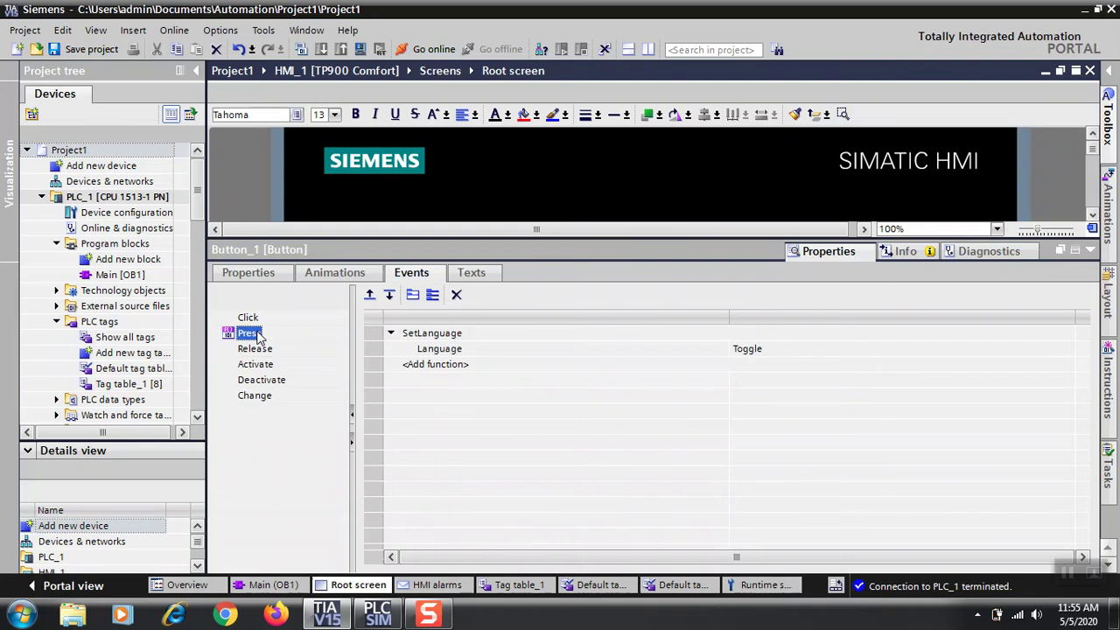
pyautogui.click(1091, 251)
pyautogui.click(643, 364)
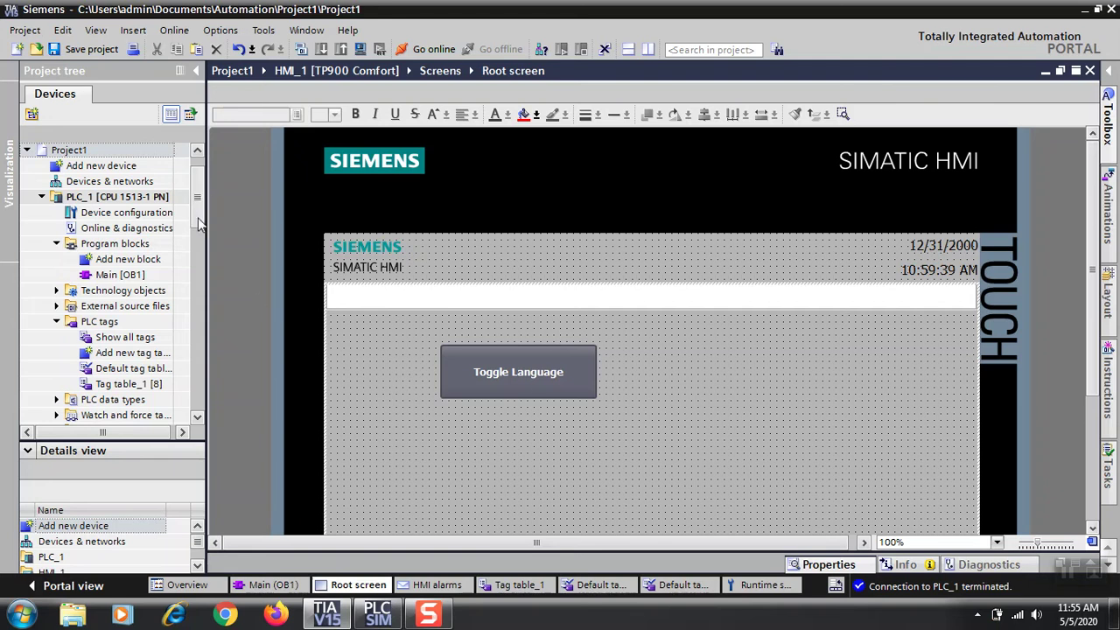
# In HMI alarms, set Discrete_alarm_1's trigger tag to Alarm Tag from the PLC default tag table.
pyautogui.moveTo(200, 188); pyautogui.dragTo(196, 289)
pyautogui.scroll(-3, 196, 289)
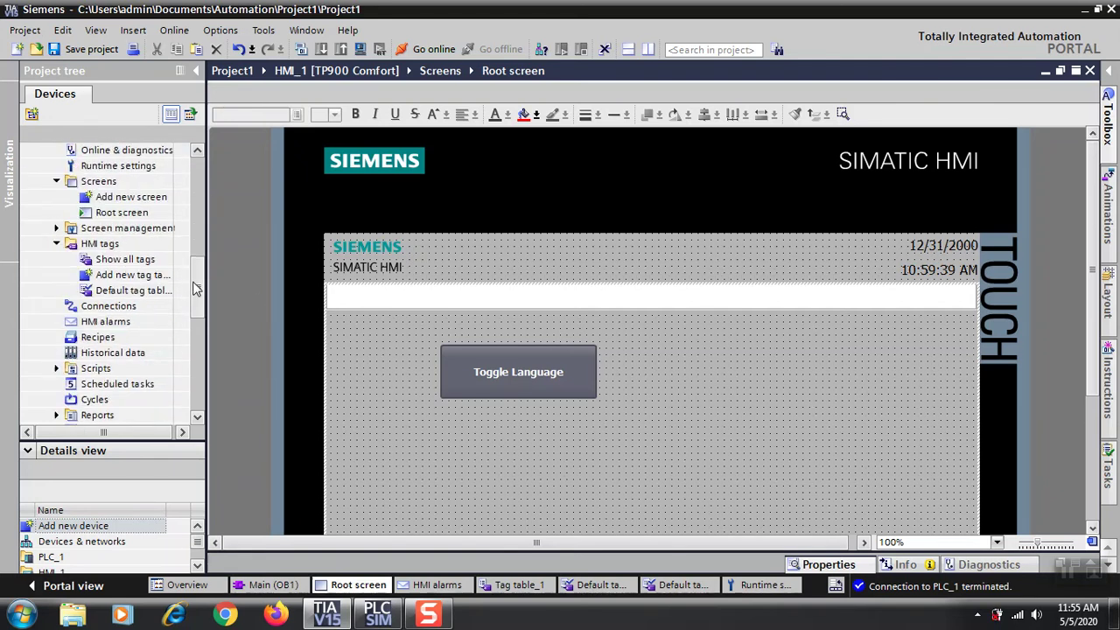
pyautogui.doubleClick(101, 323)
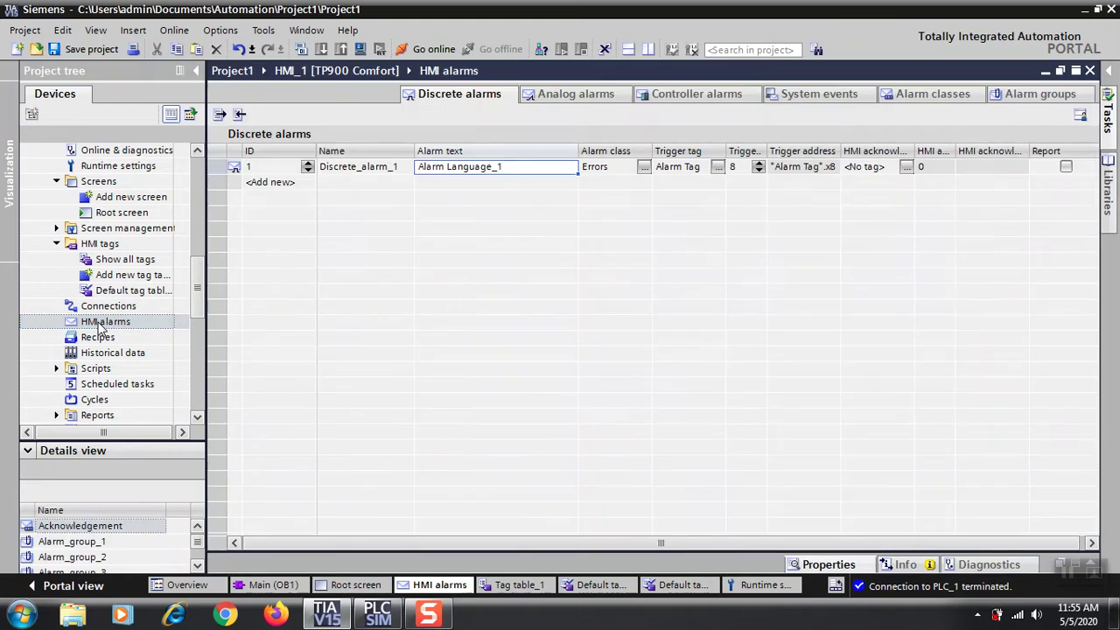
pyautogui.click(718, 167)
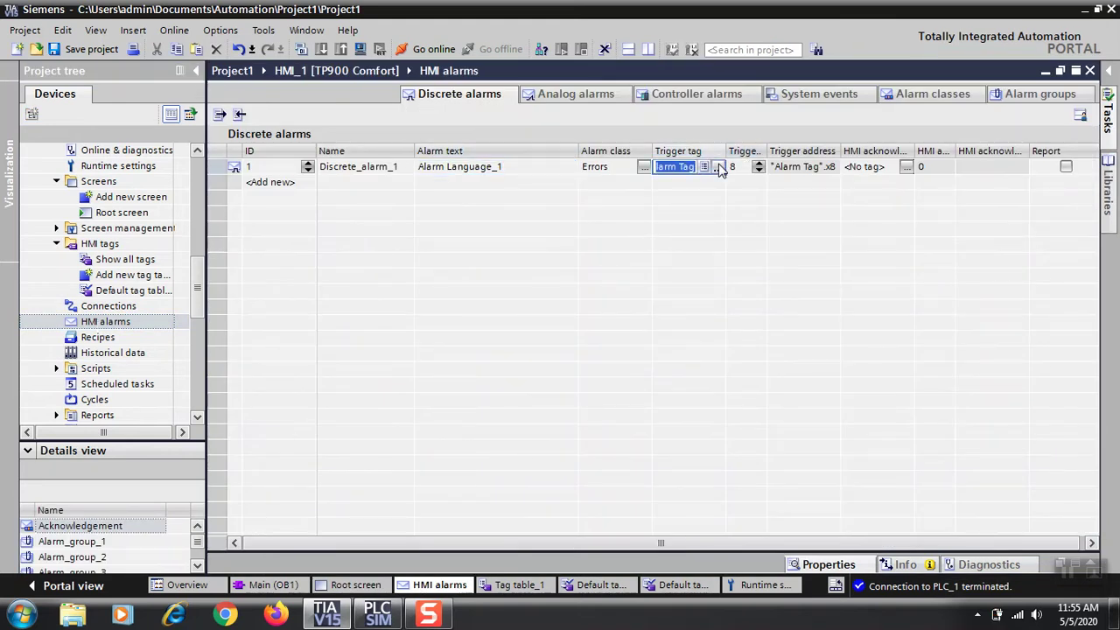
pyautogui.click(717, 167)
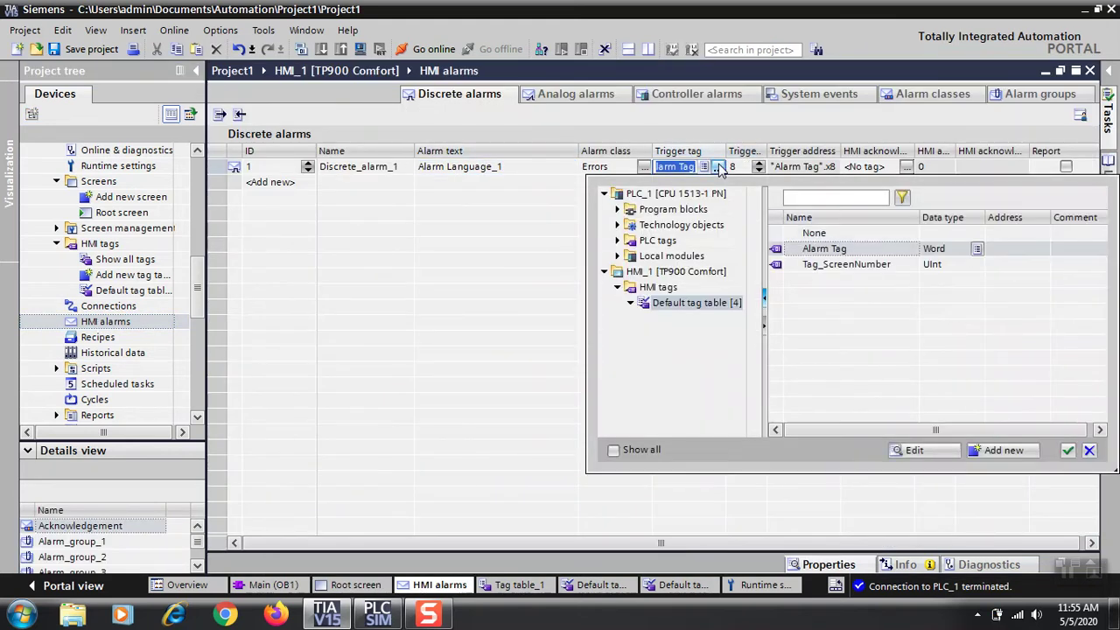
pyautogui.doubleClick(661, 241)
pyautogui.click(663, 273)
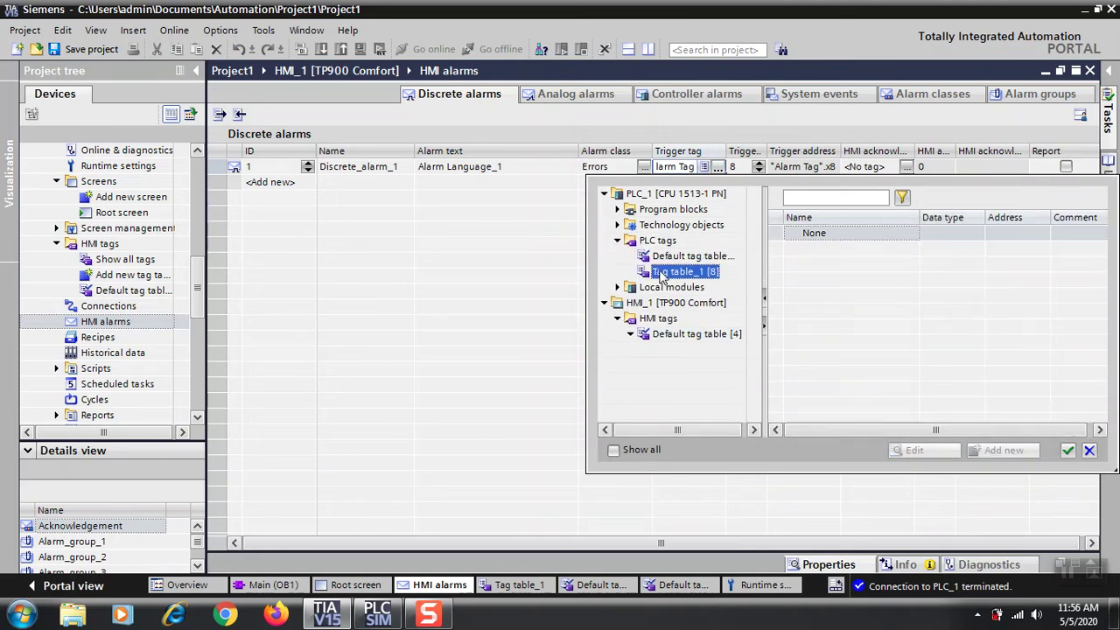
pyautogui.click(664, 261)
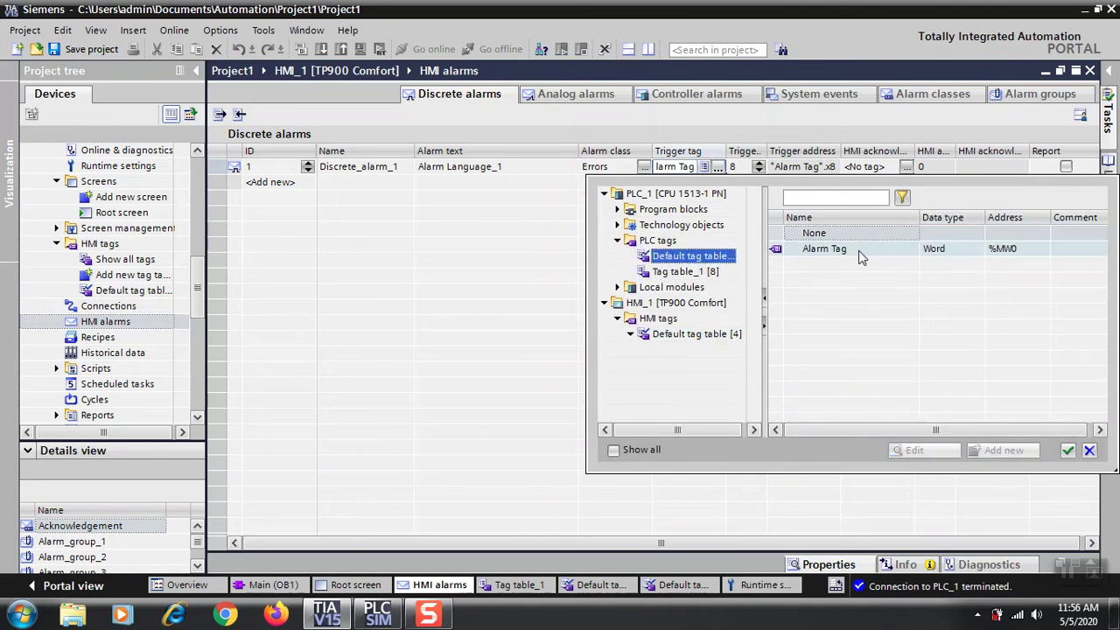
pyautogui.click(1069, 449)
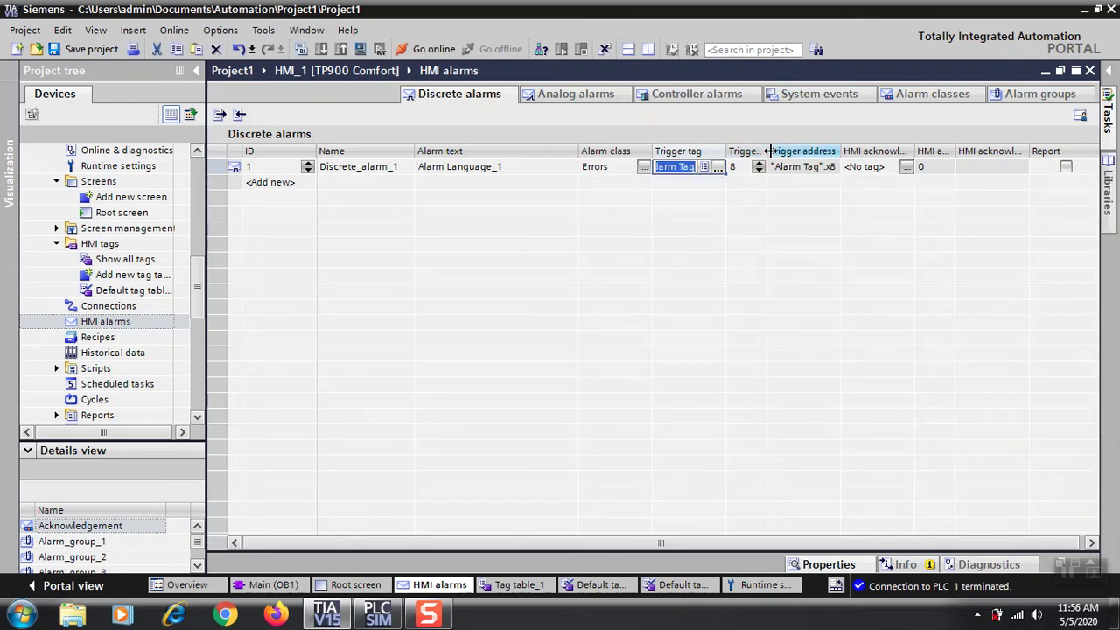
# Widen the Trigger bit column, recheck the trigger tag unchanged, and close HMI alarms.
pyautogui.moveTo(767, 150); pyautogui.dragTo(820, 151)
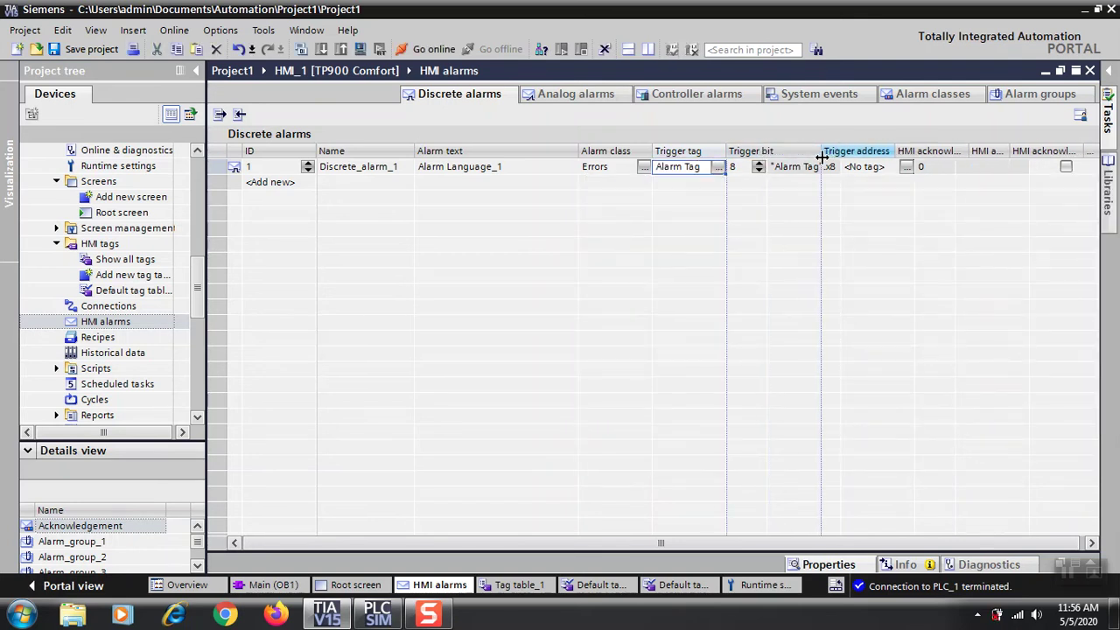
pyautogui.click(710, 184)
pyautogui.click(718, 168)
pyautogui.click(718, 168)
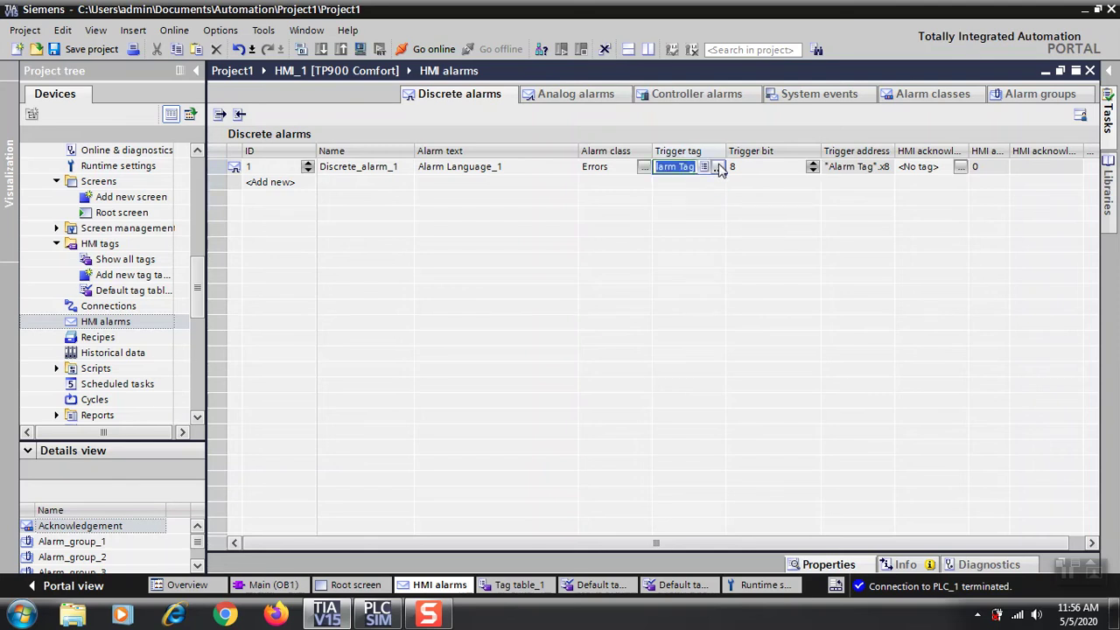
pyautogui.click(717, 169)
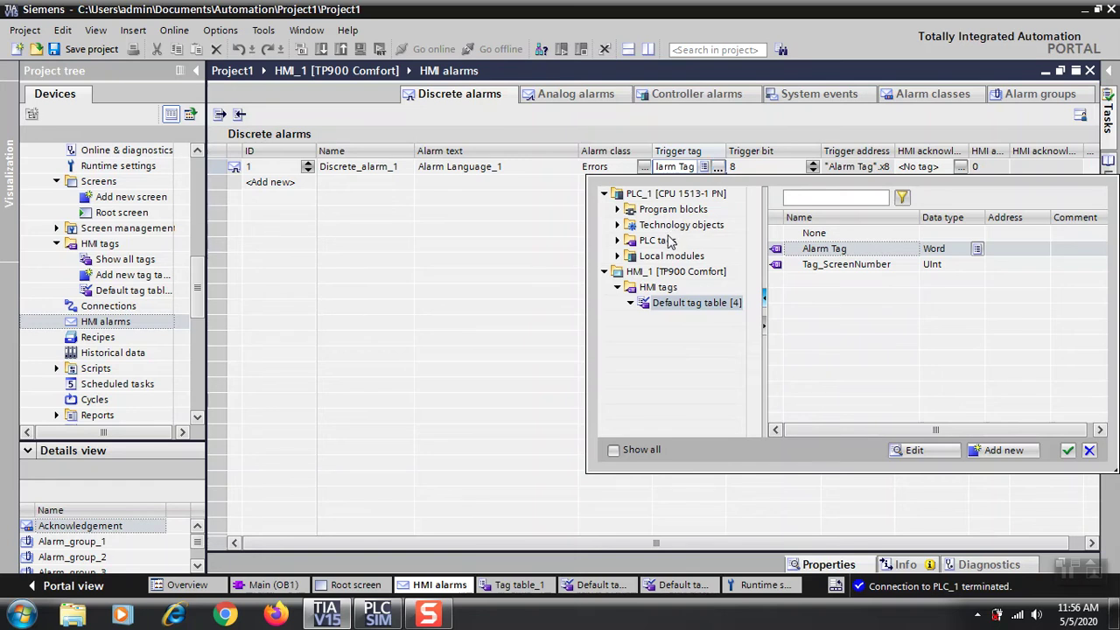
pyautogui.click(523, 229)
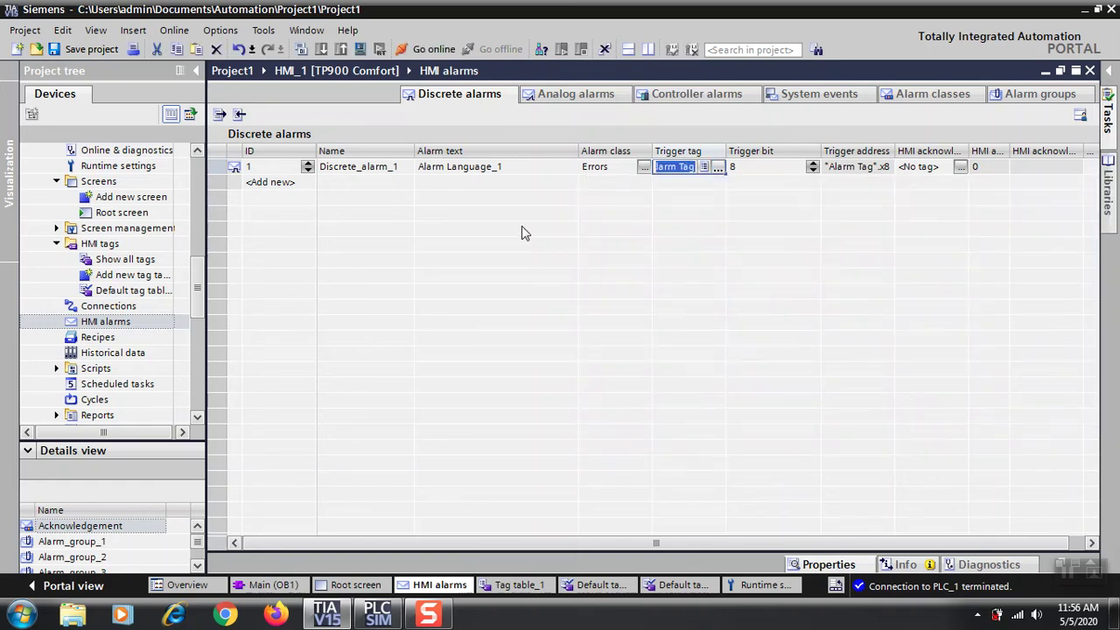
pyautogui.click(784, 168)
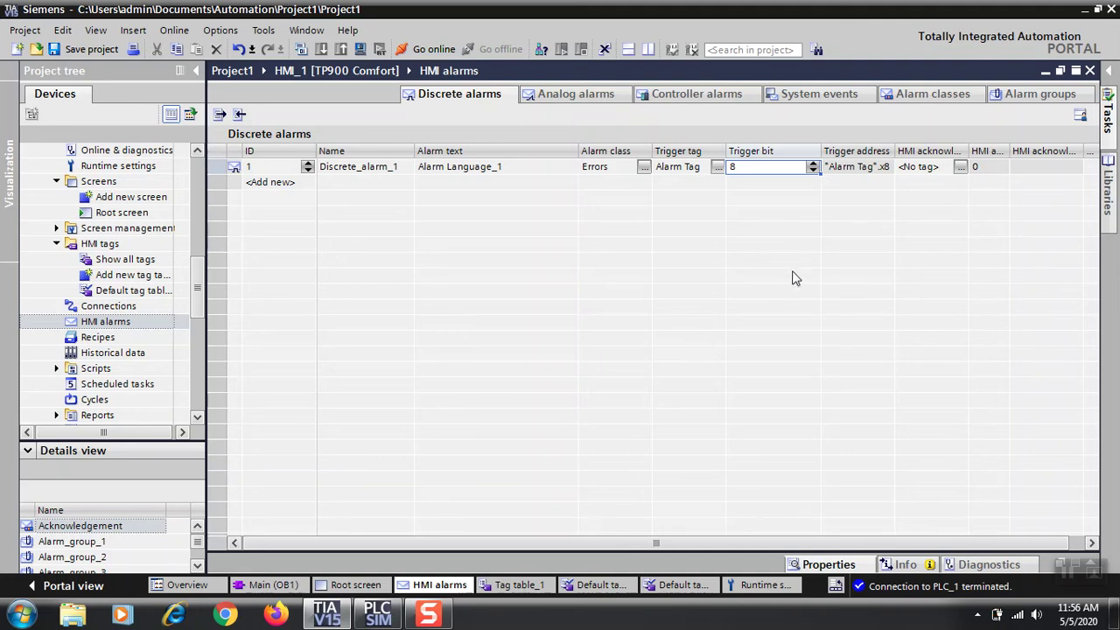
pyautogui.click(1089, 71)
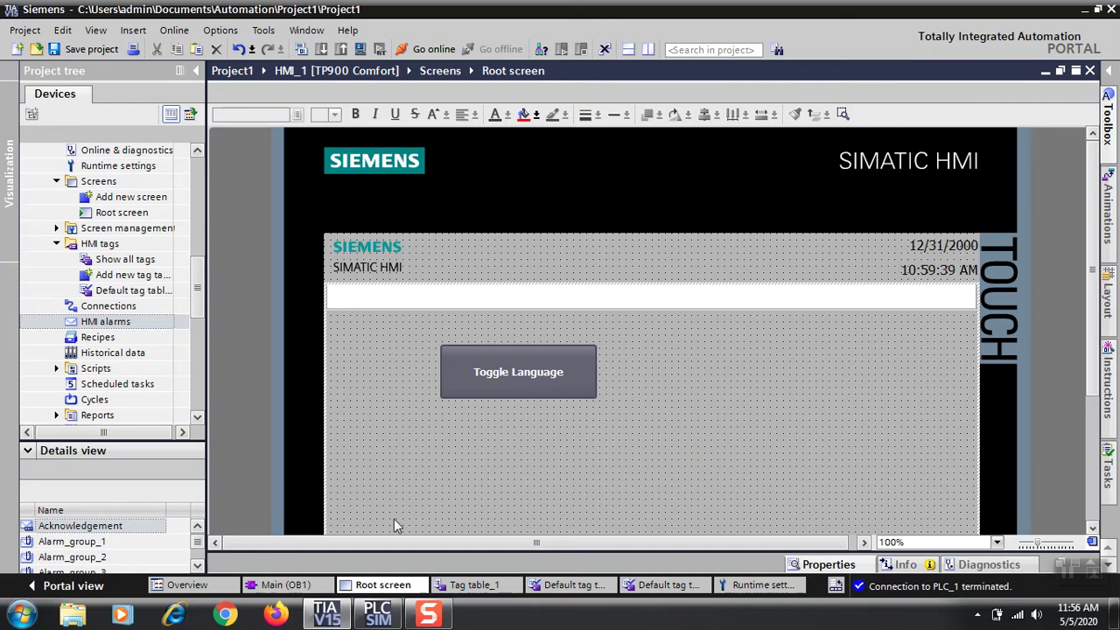
# Download Main [OB1] to PLC_1 with 0 errors and return to the Root screen.
pyautogui.click(297, 585)
pyautogui.click(440, 300)
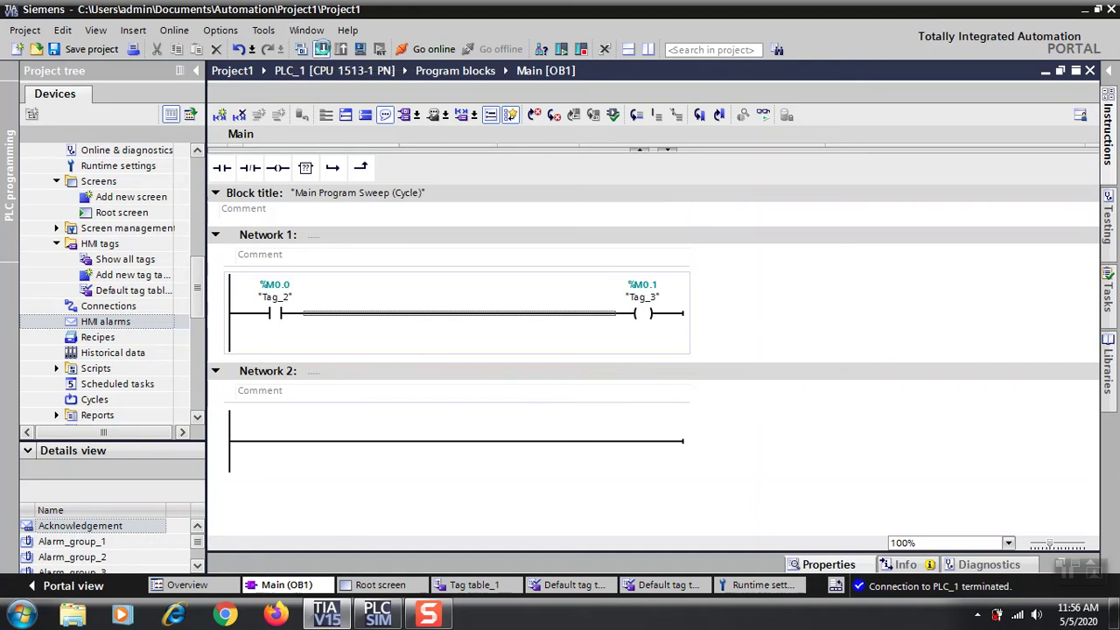
pyautogui.click(322, 49)
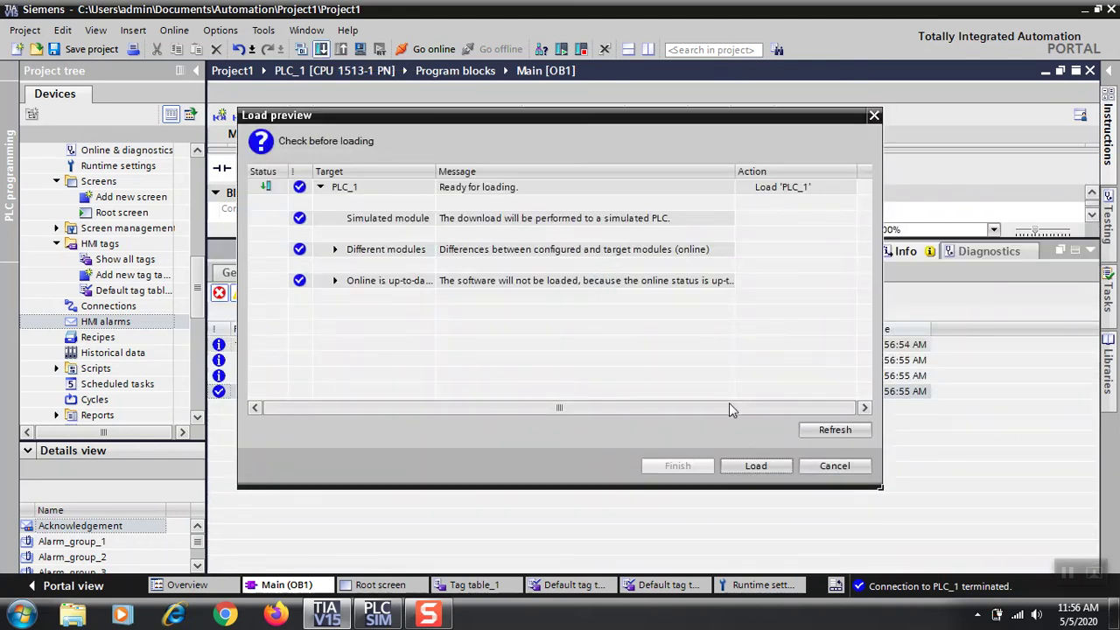
pyautogui.click(756, 466)
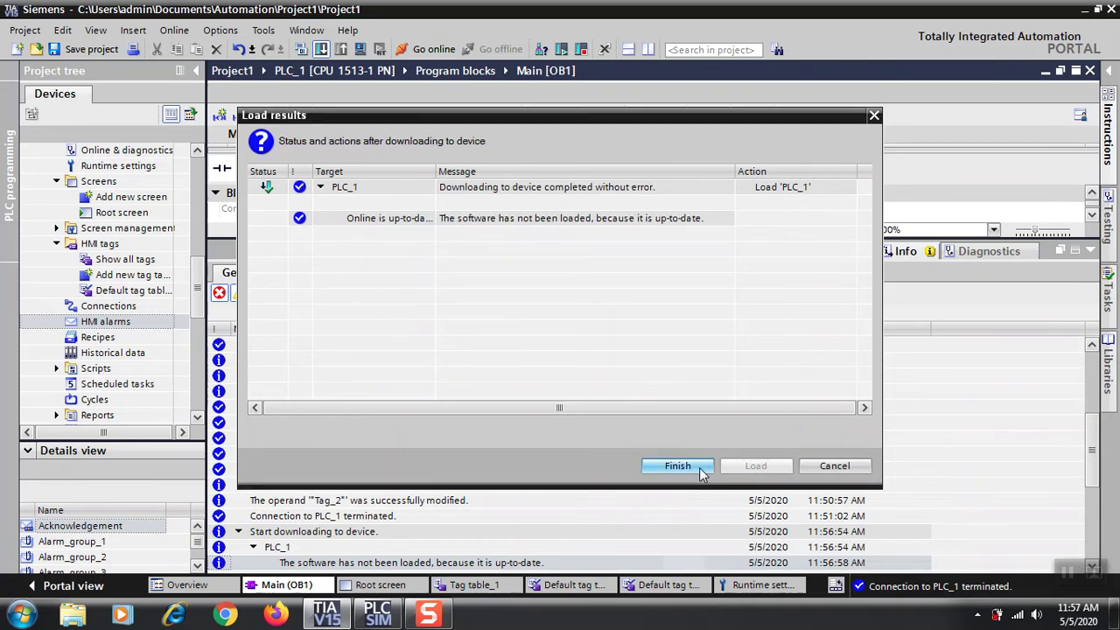
pyautogui.press('Return')
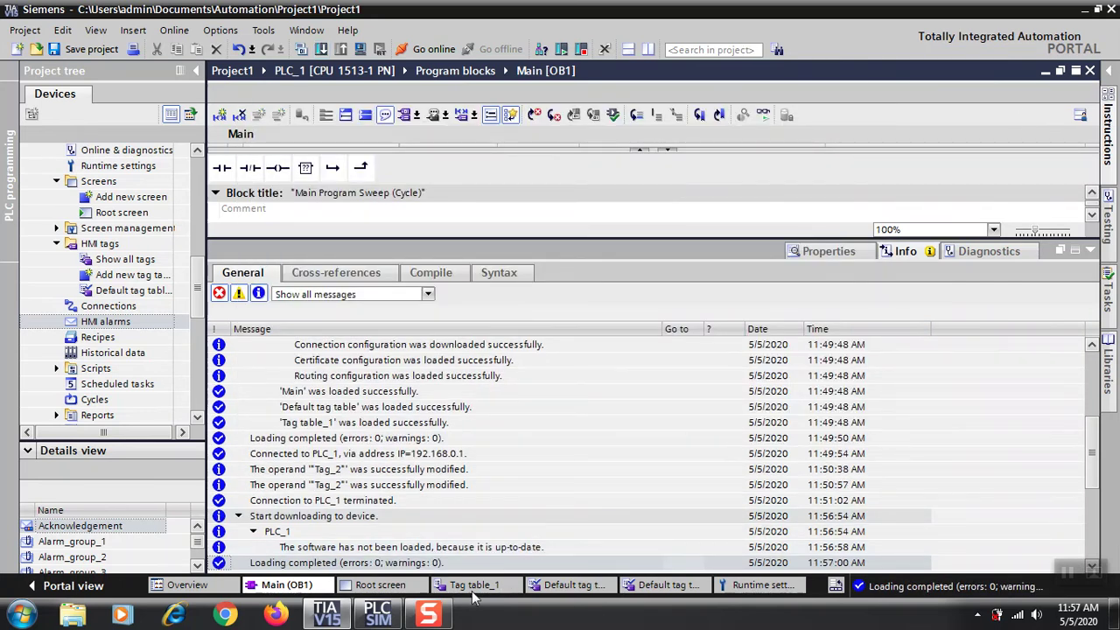
pyautogui.click(391, 584)
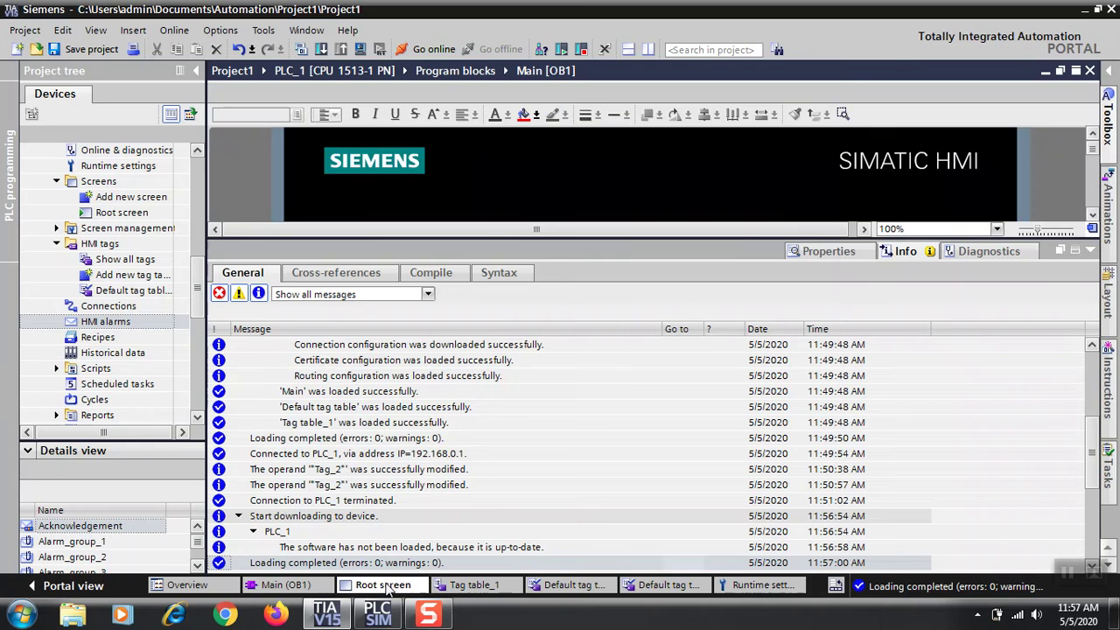
# Check Discrete_alarm_1's texts: 'Alarm Language_1' in English, 'Alarm Language_2' in French.
pyautogui.doubleClick(105, 322)
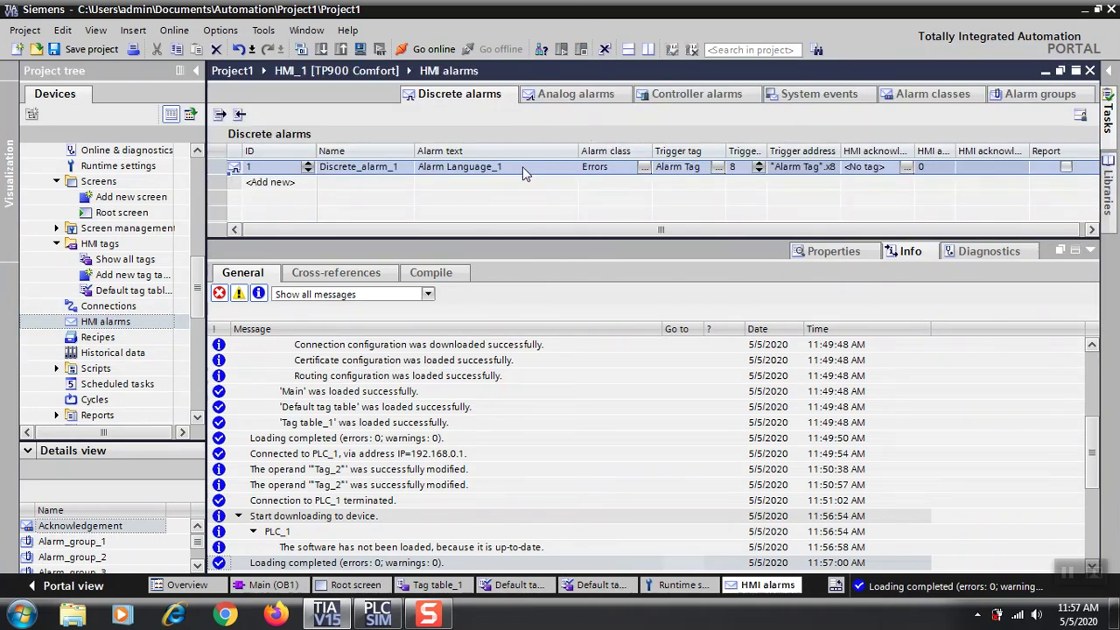
pyautogui.click(525, 168)
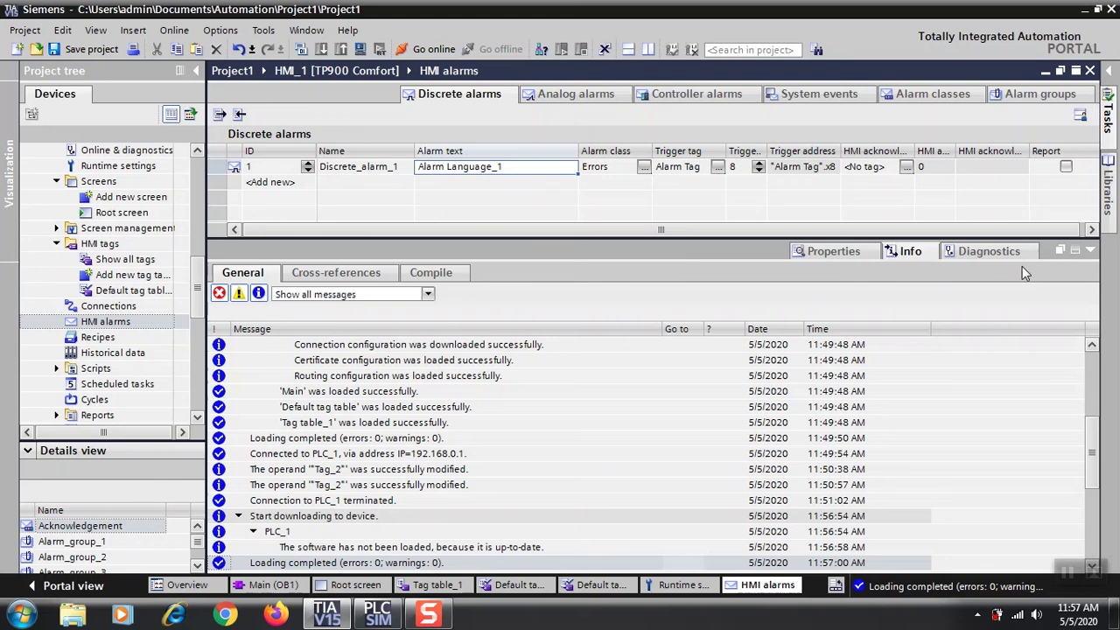
pyautogui.click(831, 252)
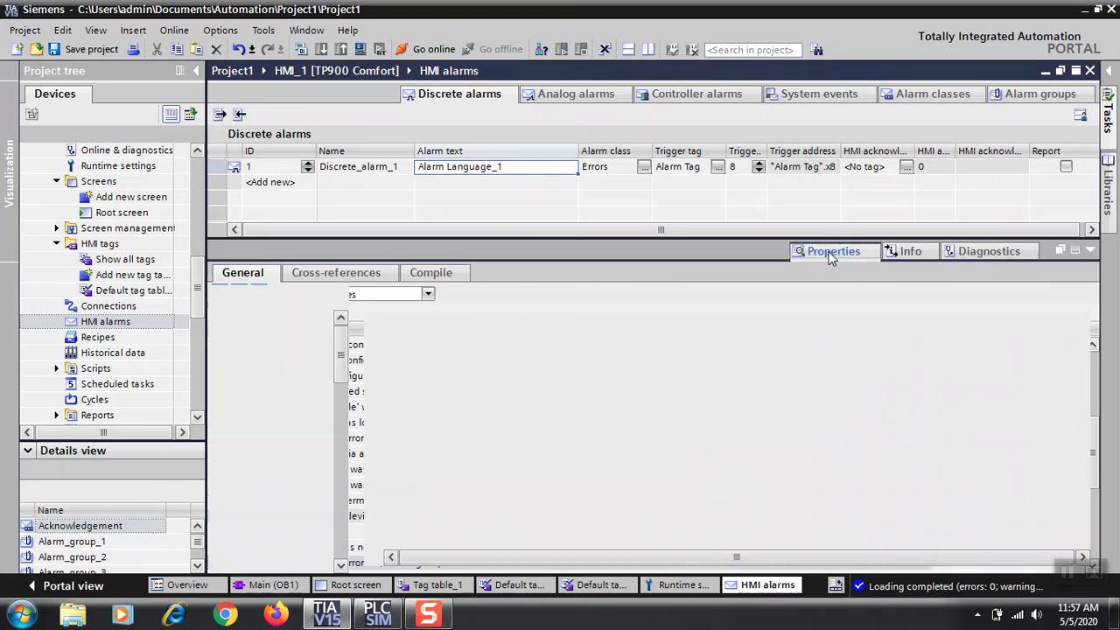
pyautogui.click(378, 276)
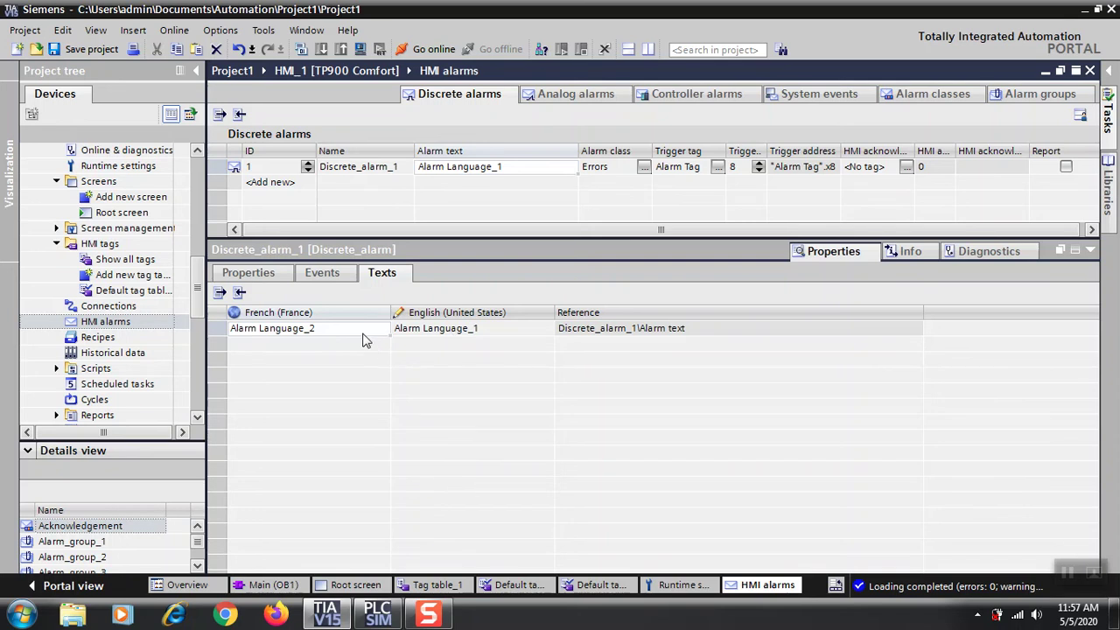
pyautogui.click(1090, 250)
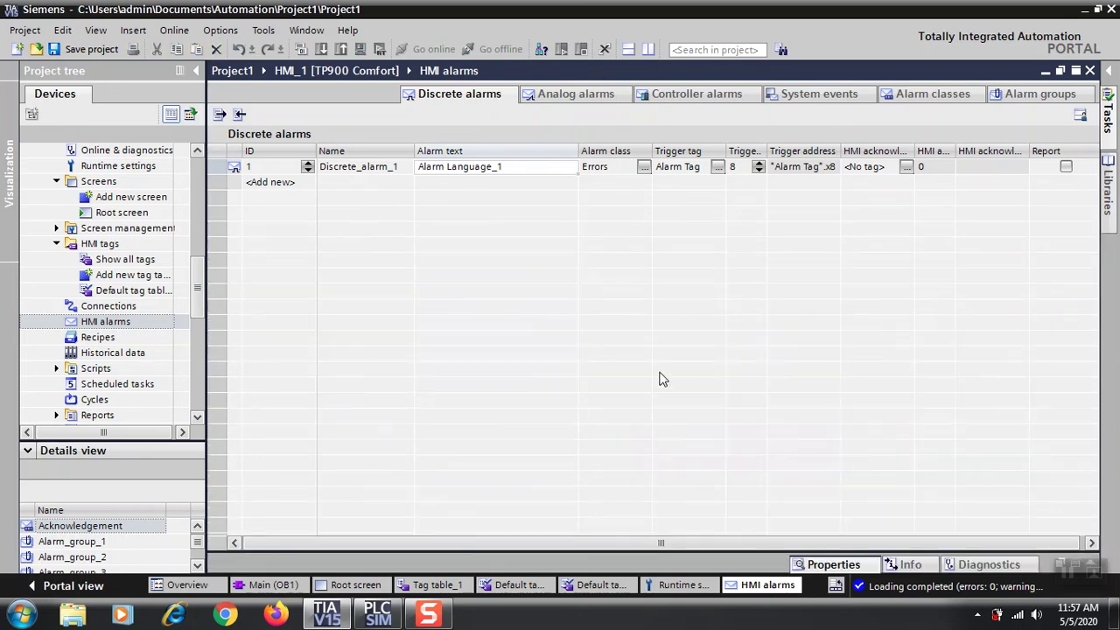
# Download Main [OB1] to PLC_1 again without errors, then return to the Root screen.
pyautogui.click(299, 586)
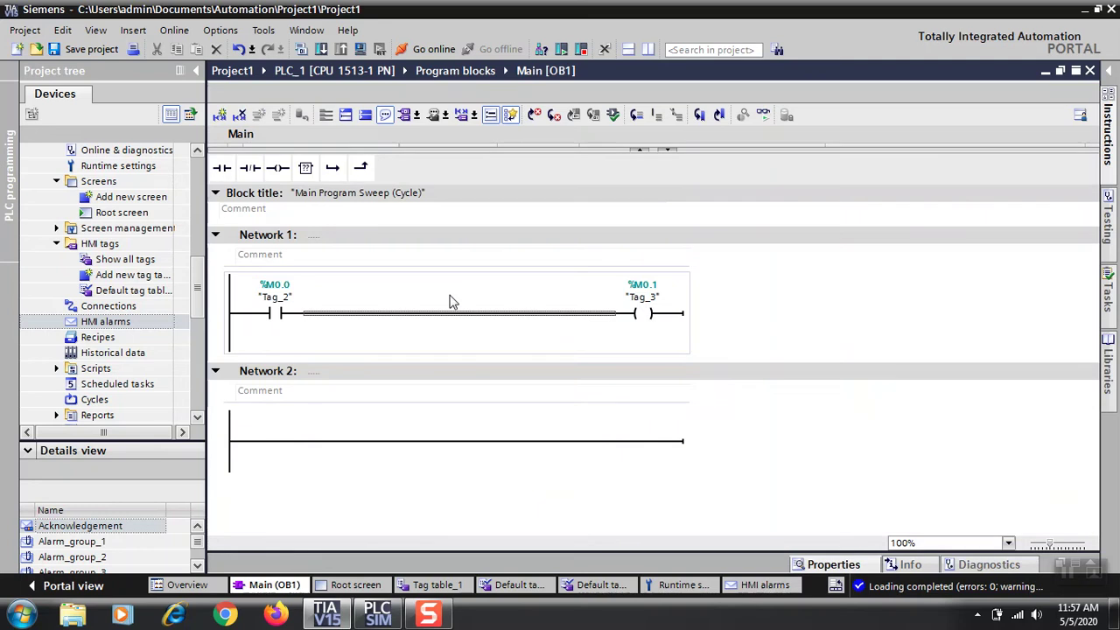
pyautogui.click(321, 49)
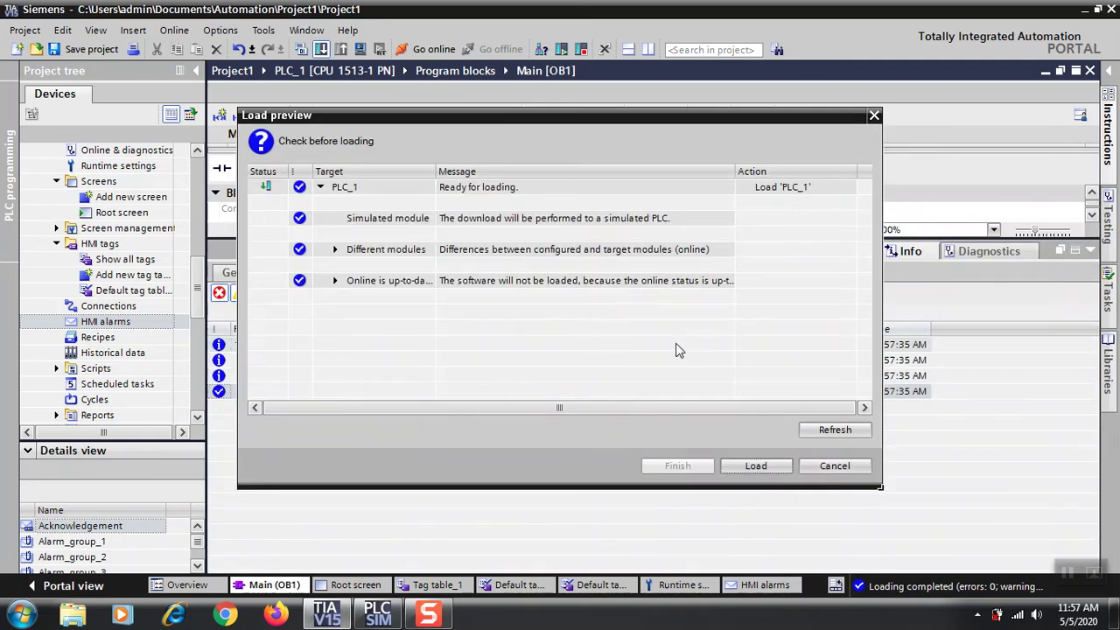
pyautogui.click(742, 466)
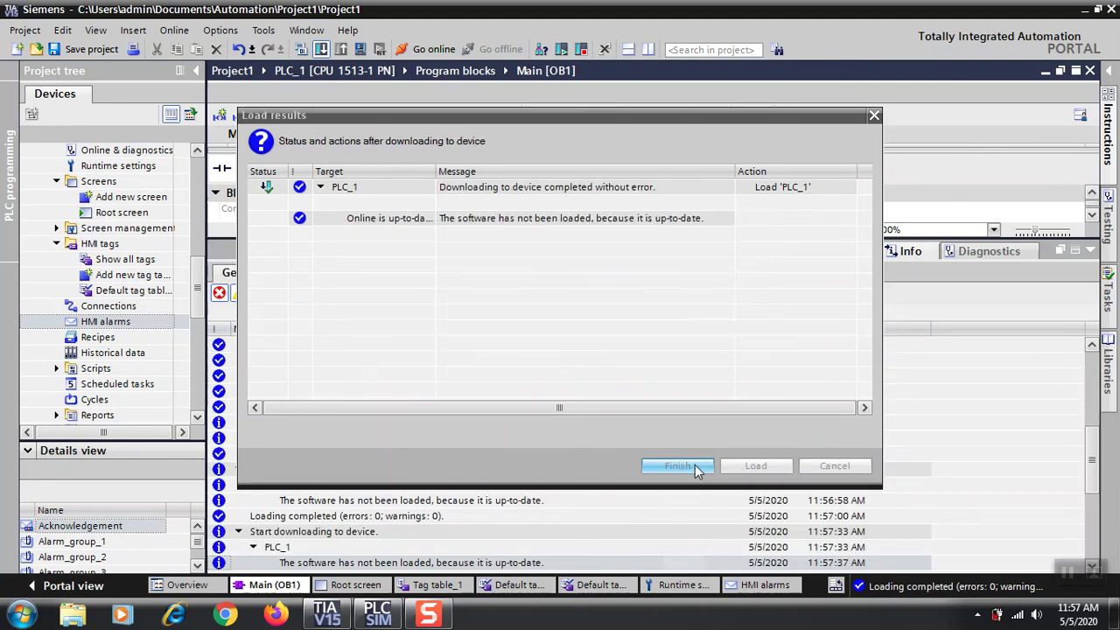
pyautogui.click(697, 468)
pyautogui.click(1090, 252)
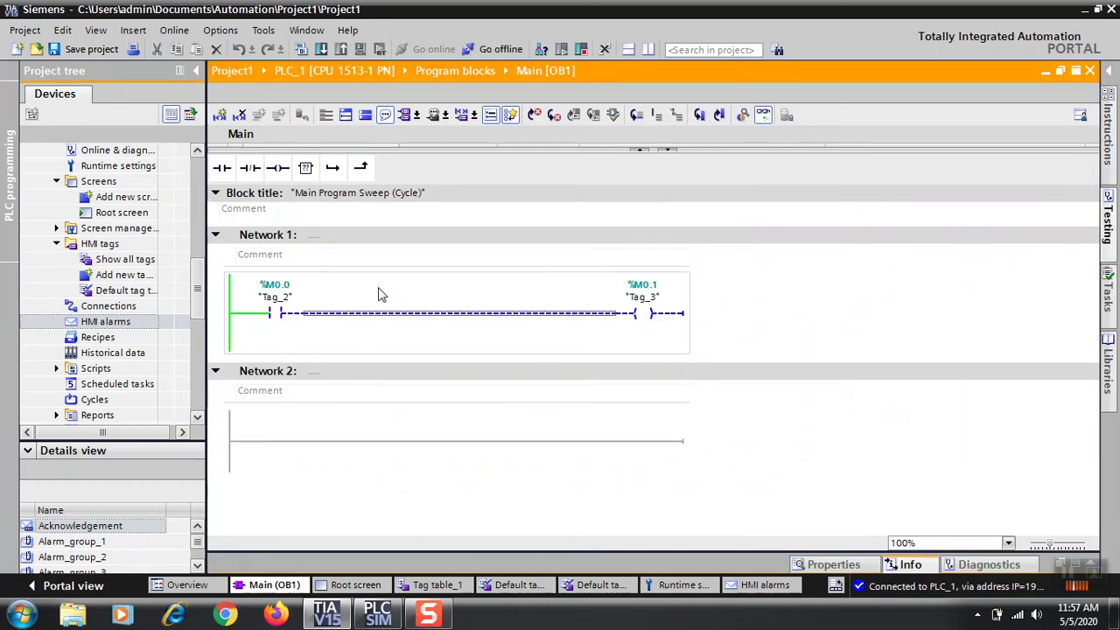
pyautogui.click(371, 588)
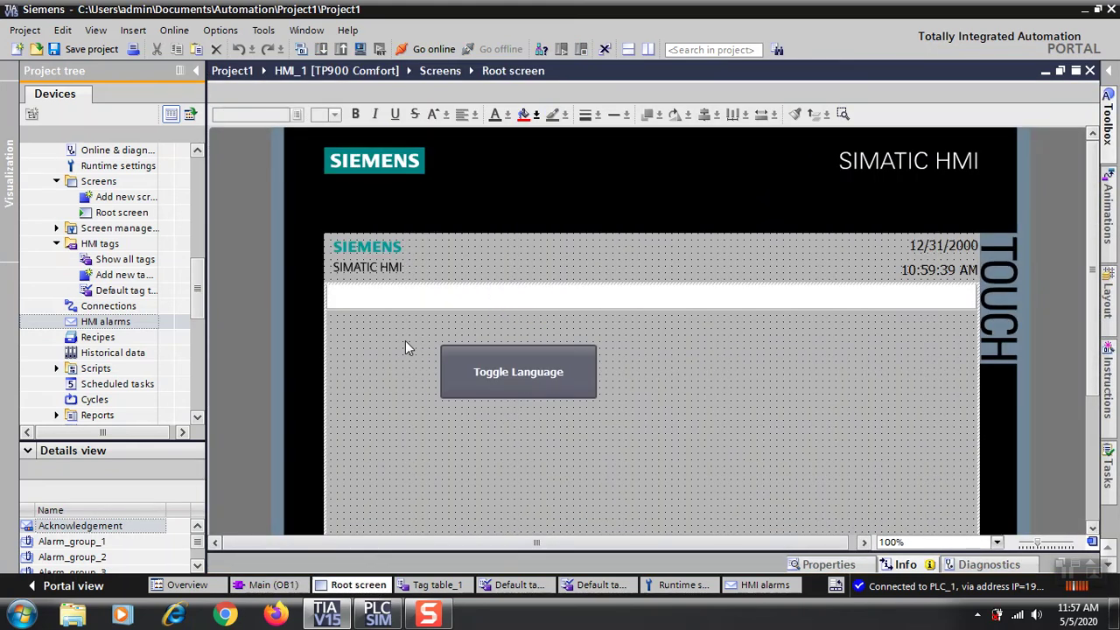
# Start the HMI_1 runtime simulation, close the alarm window, toggle language, and minimize runtime.
pyautogui.click(360, 50)
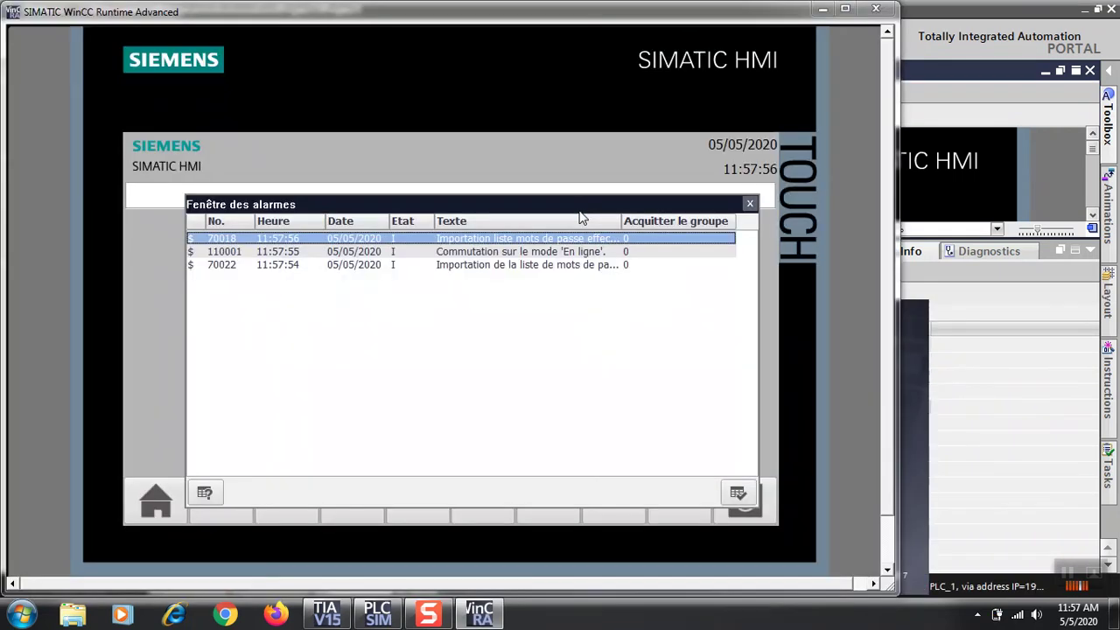
pyautogui.click(749, 204)
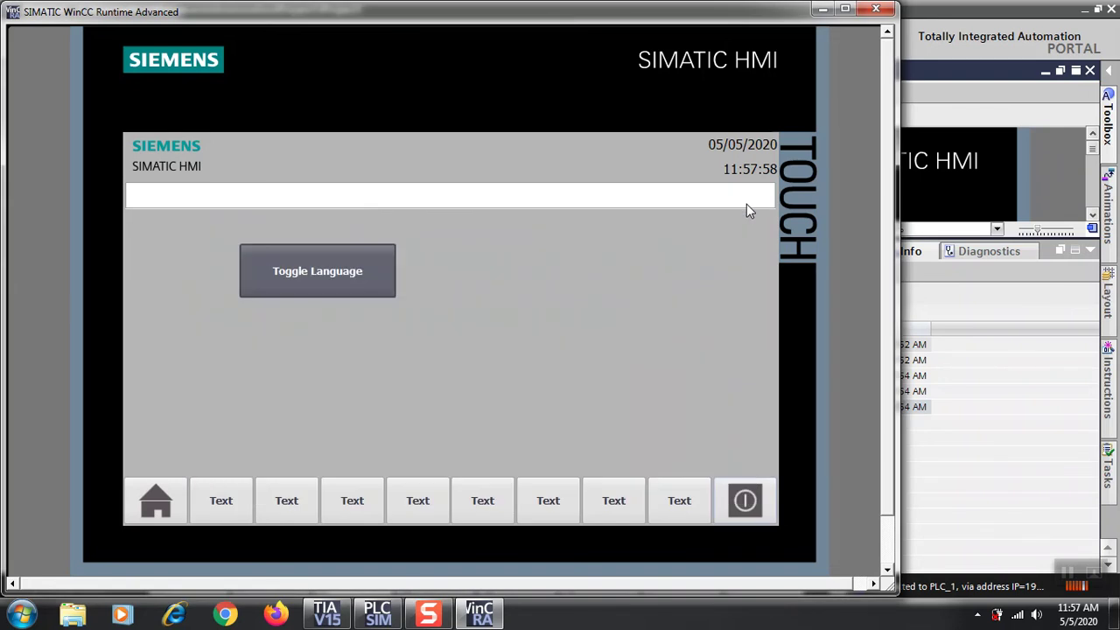
pyautogui.click(346, 274)
pyautogui.click(823, 9)
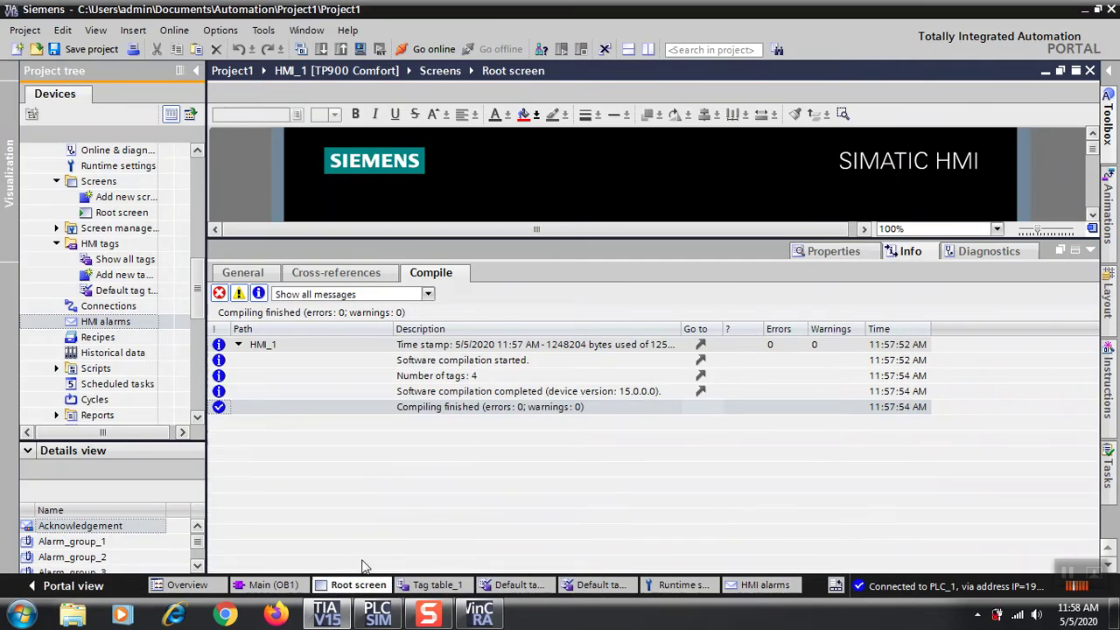
# Modify Tag_2 to 1 in Main [OB1] and bring the WinCC runtime forward.
pyautogui.click(300, 586)
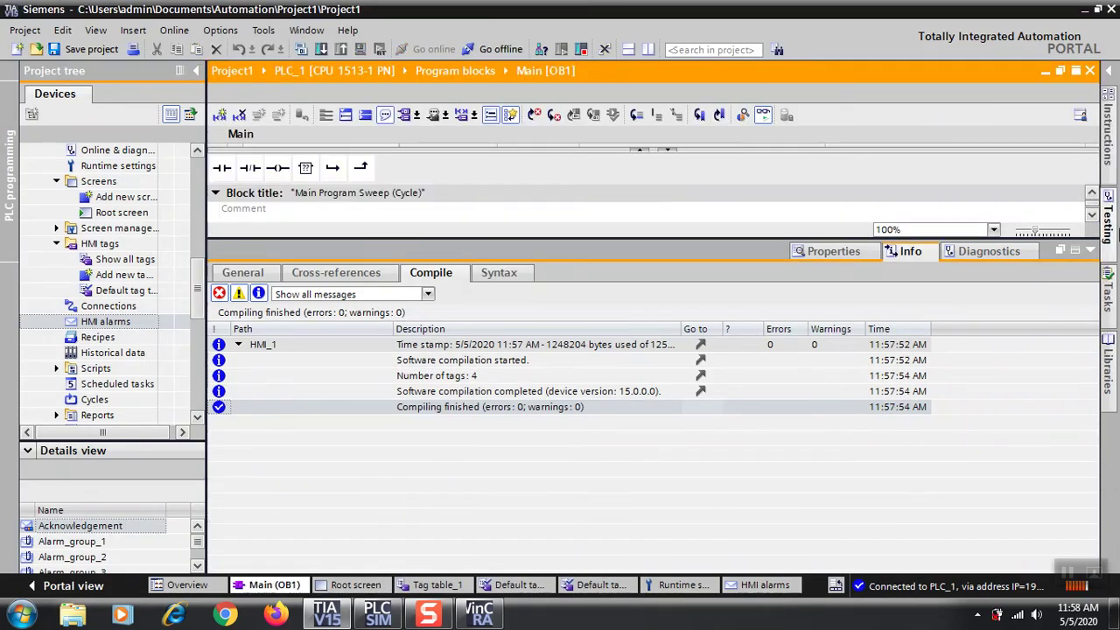
pyautogui.click(1090, 251)
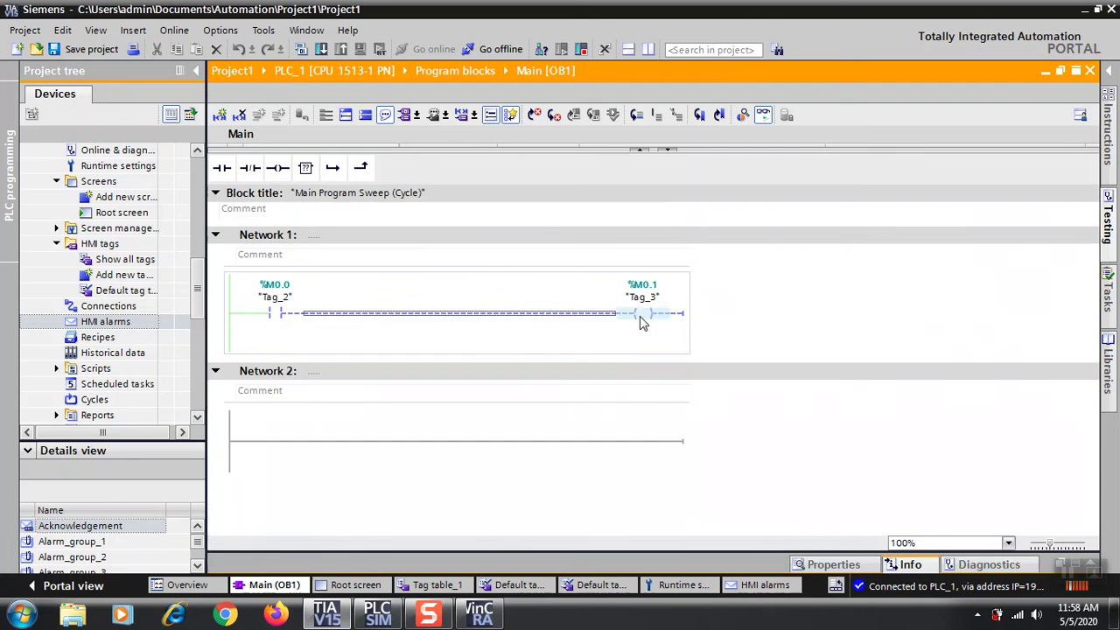
pyautogui.rightClick(299, 296)
pyautogui.moveTo(395, 300)
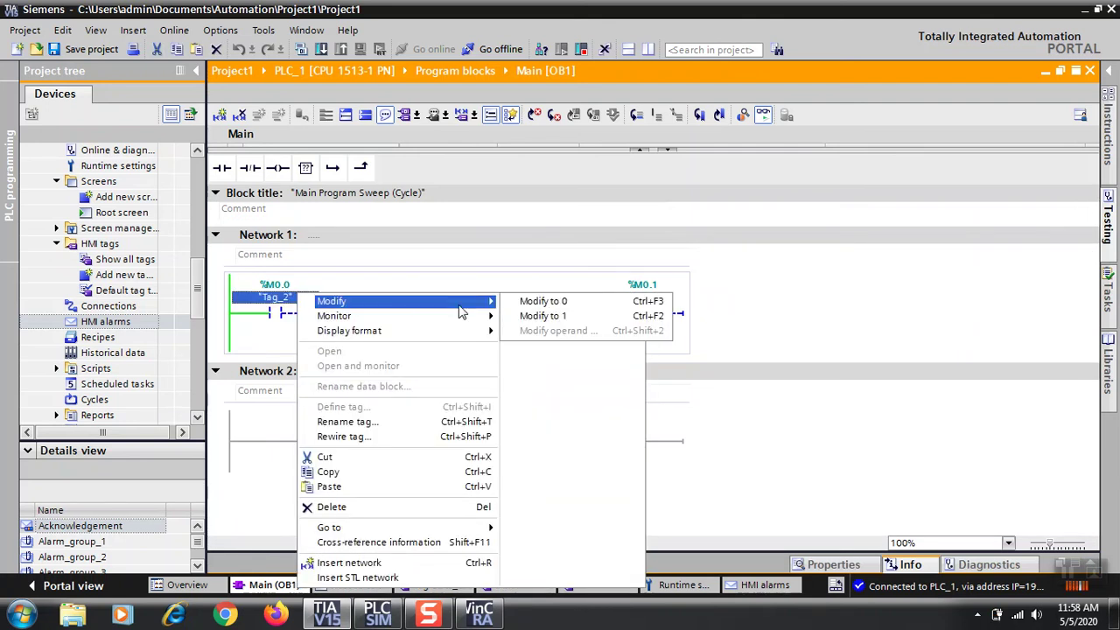
pyautogui.click(524, 316)
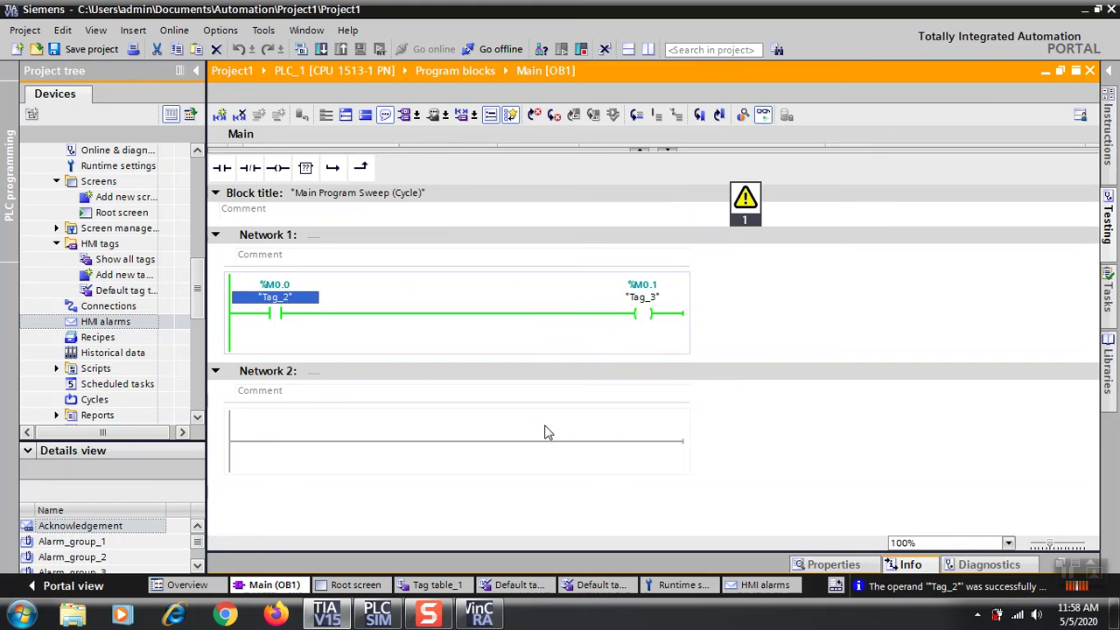
pyautogui.click(496, 485)
pyautogui.click(479, 614)
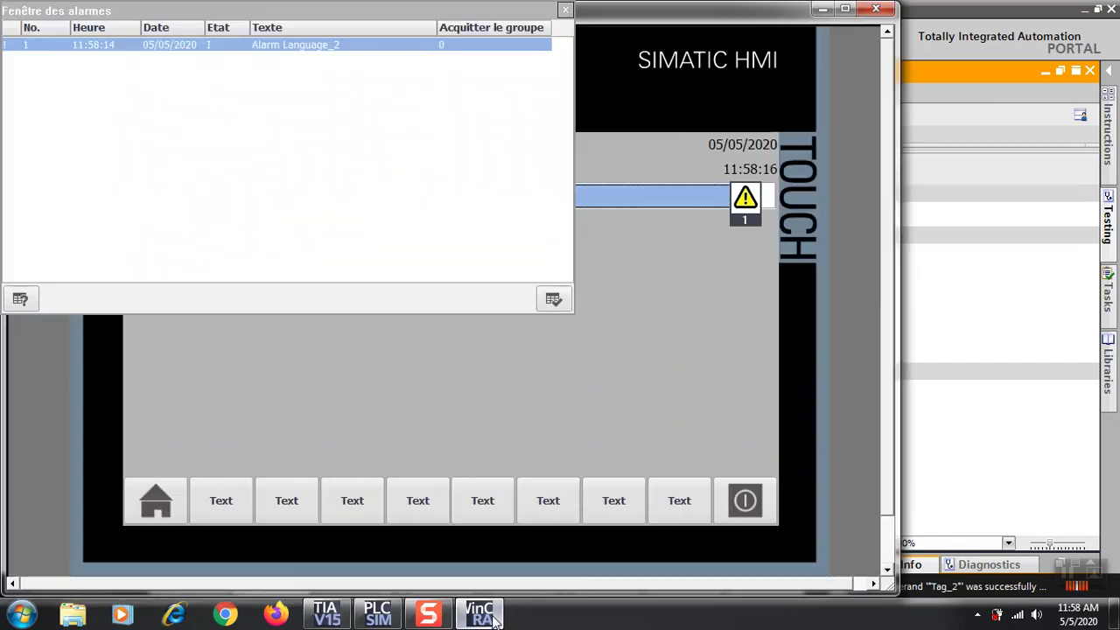
# Close the Fenêtre des alarmes pop-up so only the Alarm Language_2 alarm line remains.
pyautogui.click(565, 10)
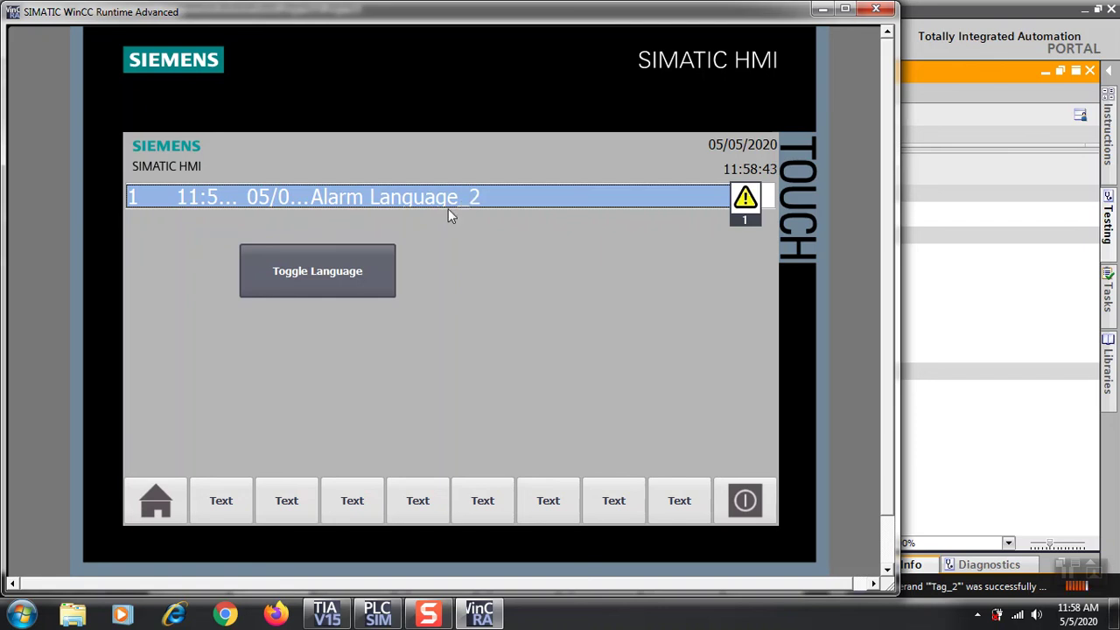
# Toggle the runtime language to English and back to French, watching the Alarm Language_2 text change.
pyautogui.click(348, 265)
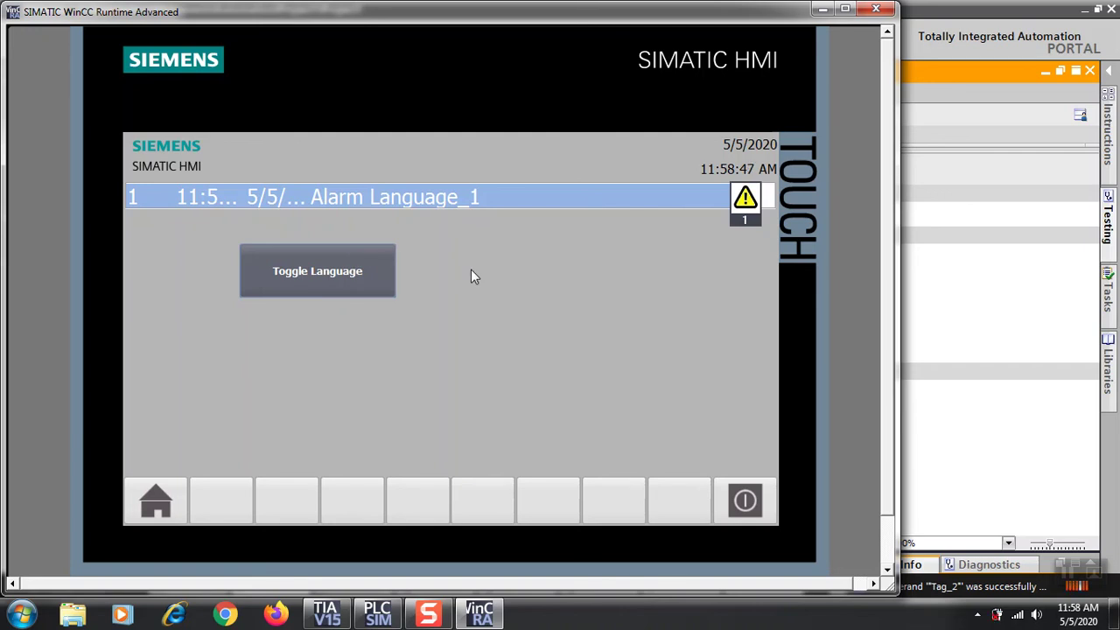
pyautogui.click(359, 274)
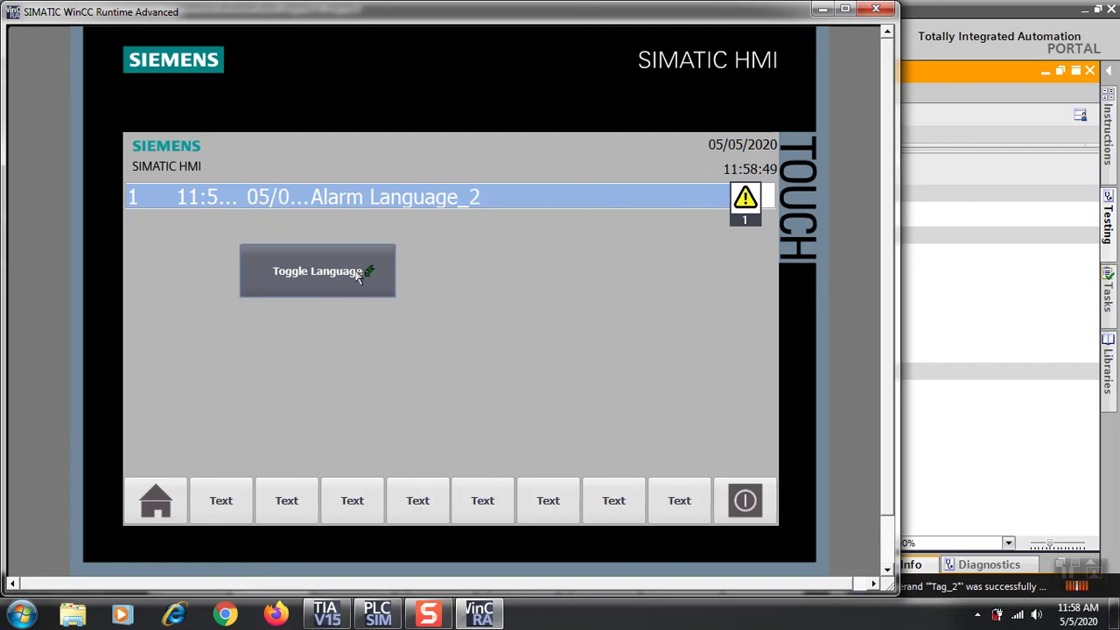